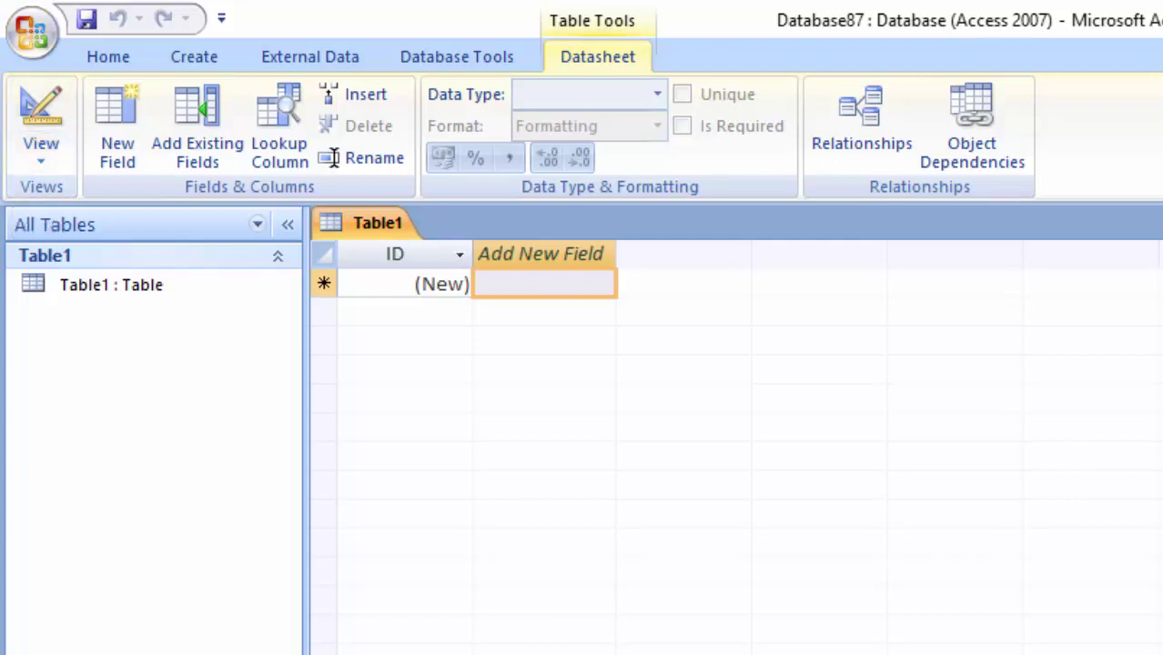
Step: Switch the new table to Design View and save it under the name Shop
left_click(41, 153)
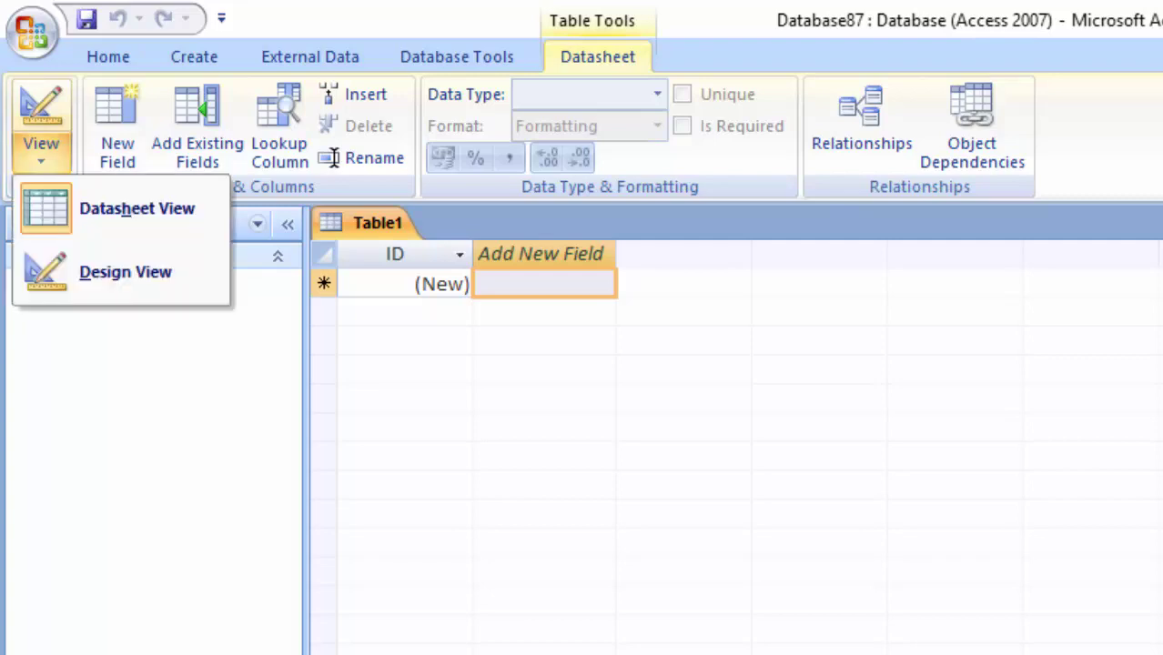
left_click(125, 271)
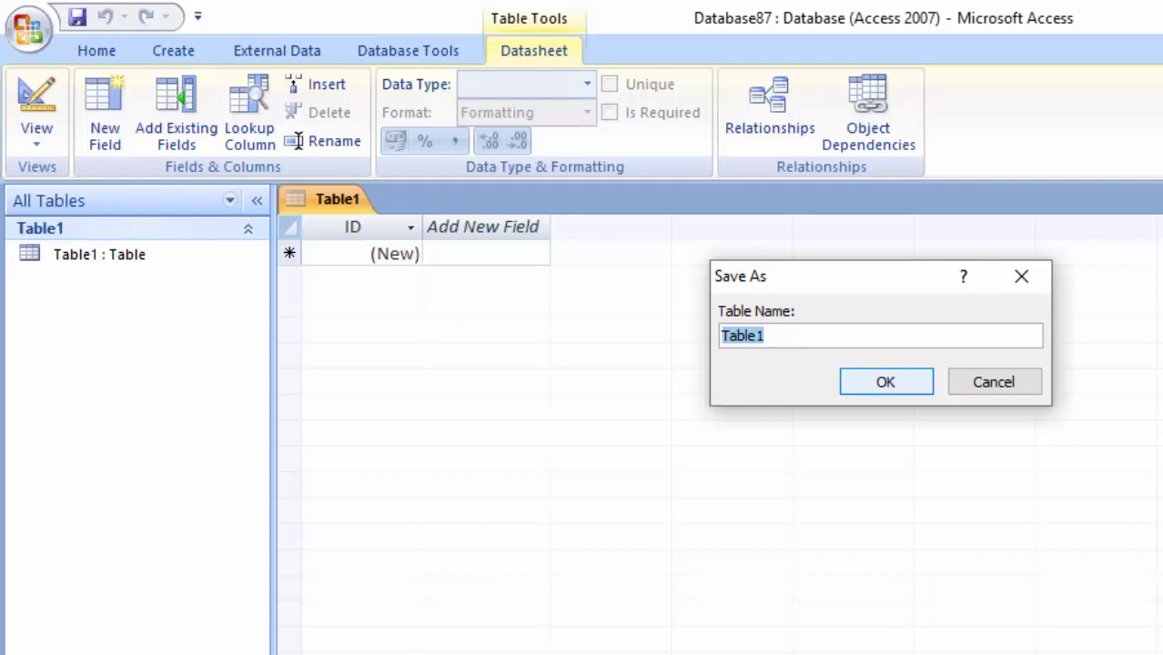
key("BackSpace")
type("S")
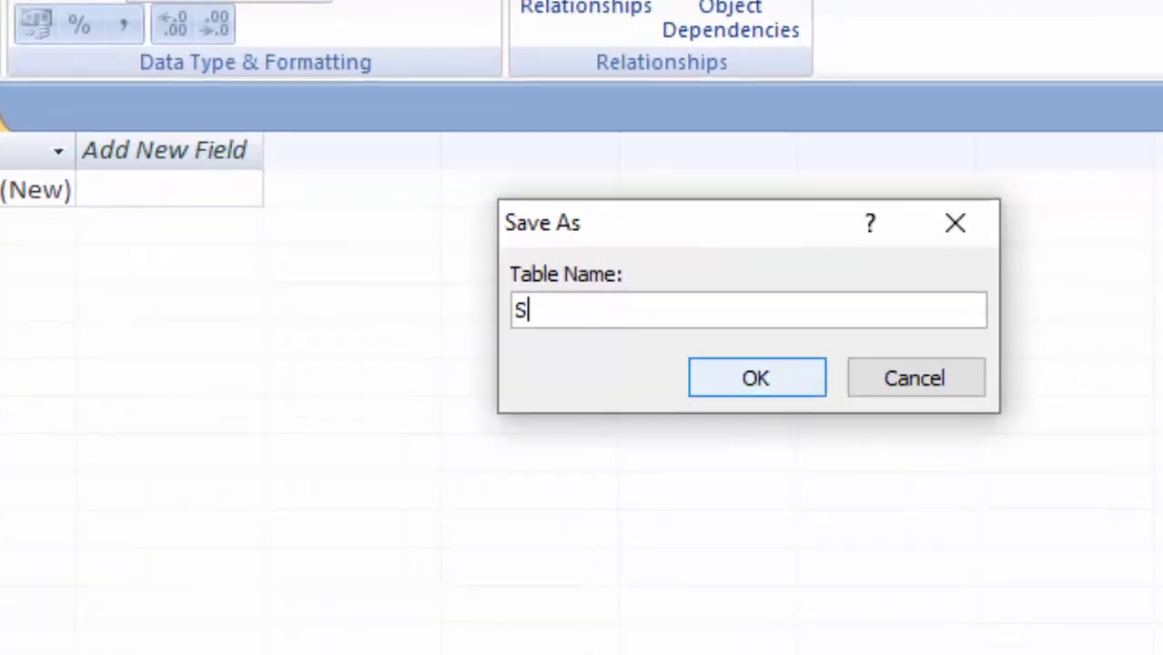
type("hop")
key("Return")
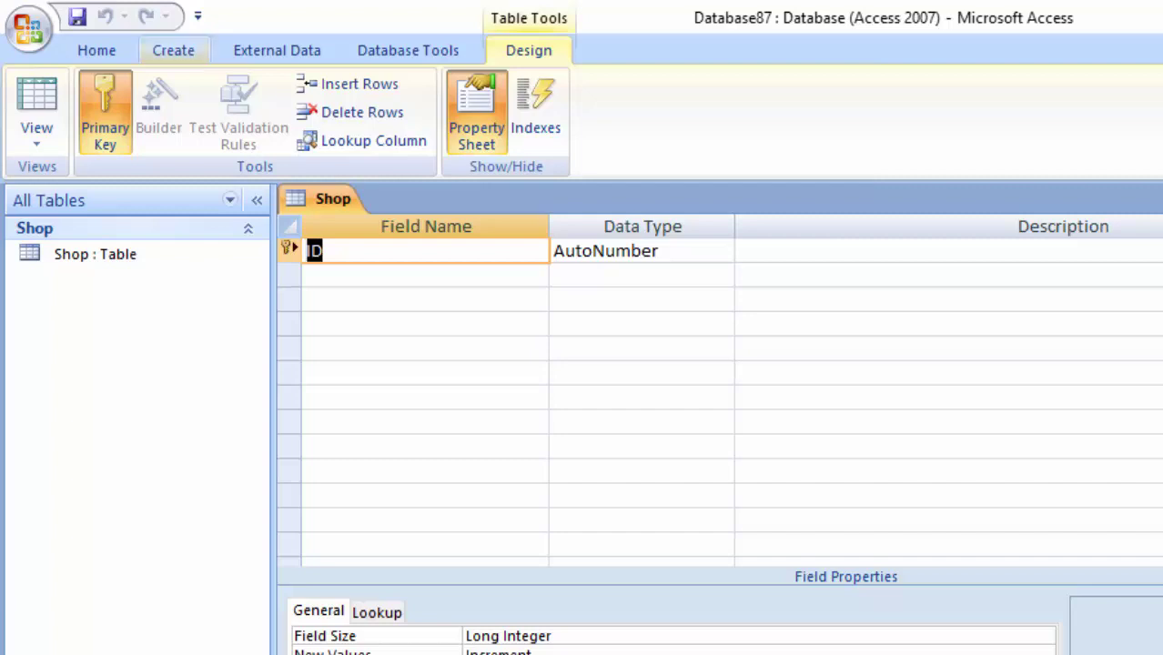
Step: Rename ID to Product Id and add Product name (Text) and Price (Currency) fields
left_click(172, 50)
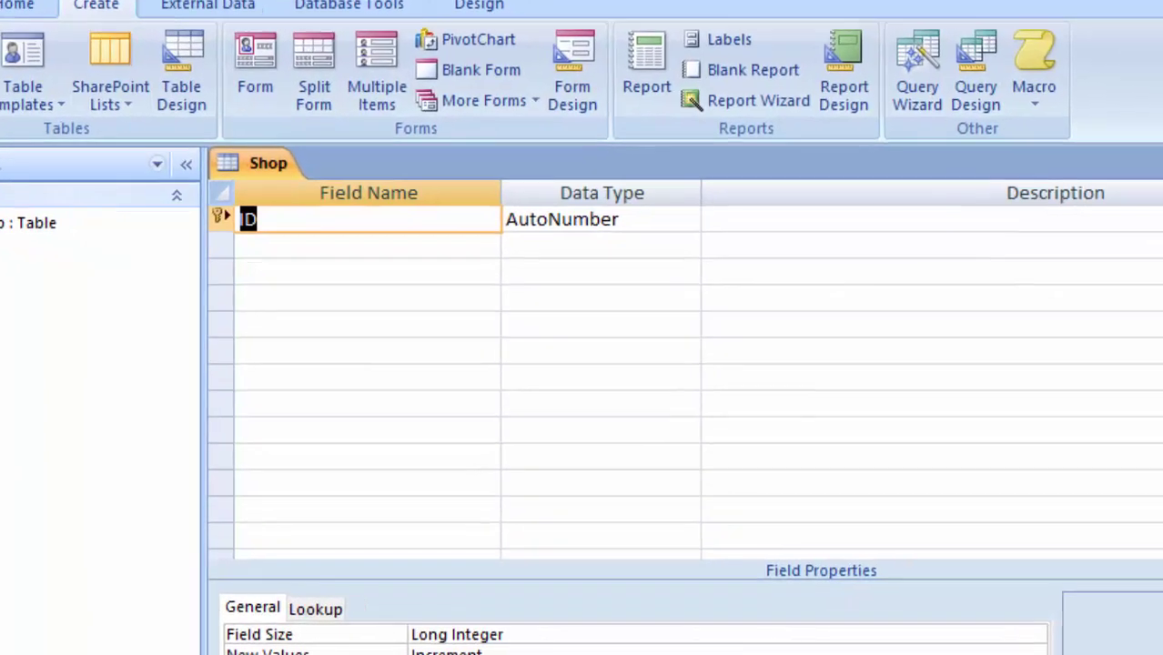
key("BackSpace")
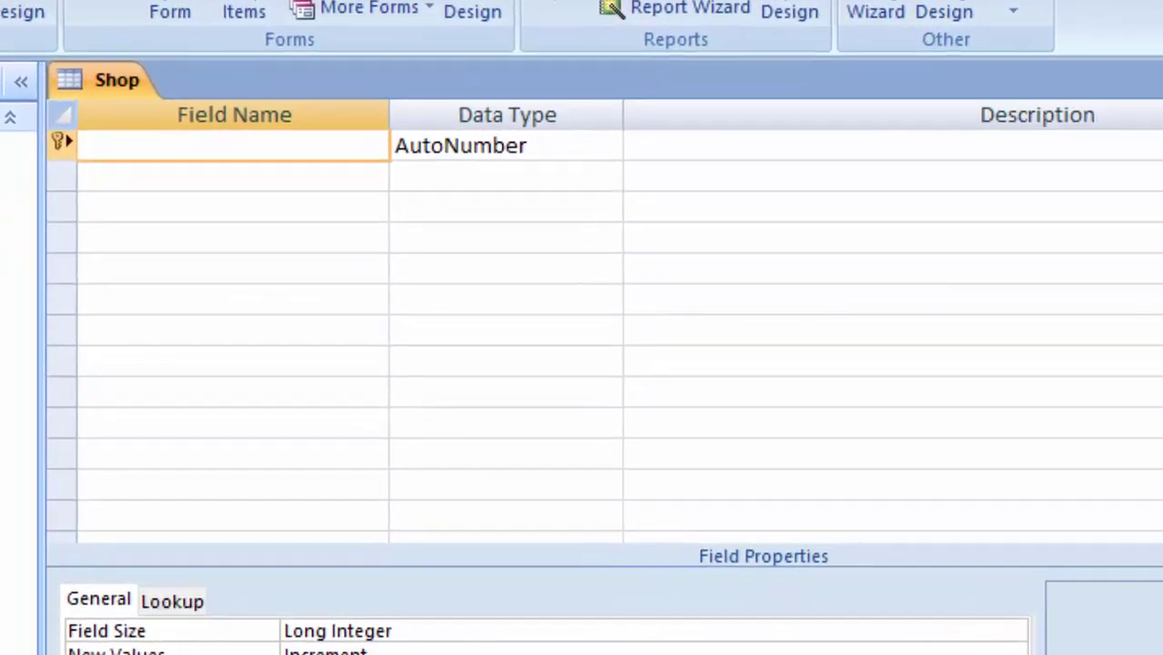
type("Pr")
type("oduct")
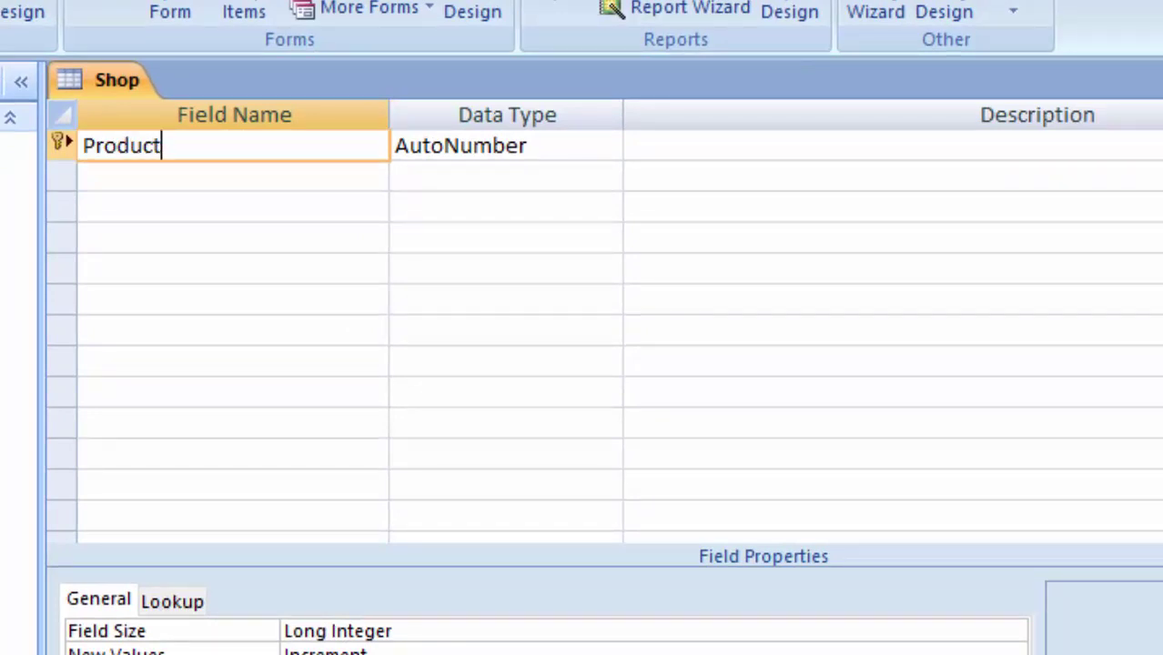
type(" Id")
left_click(233, 176)
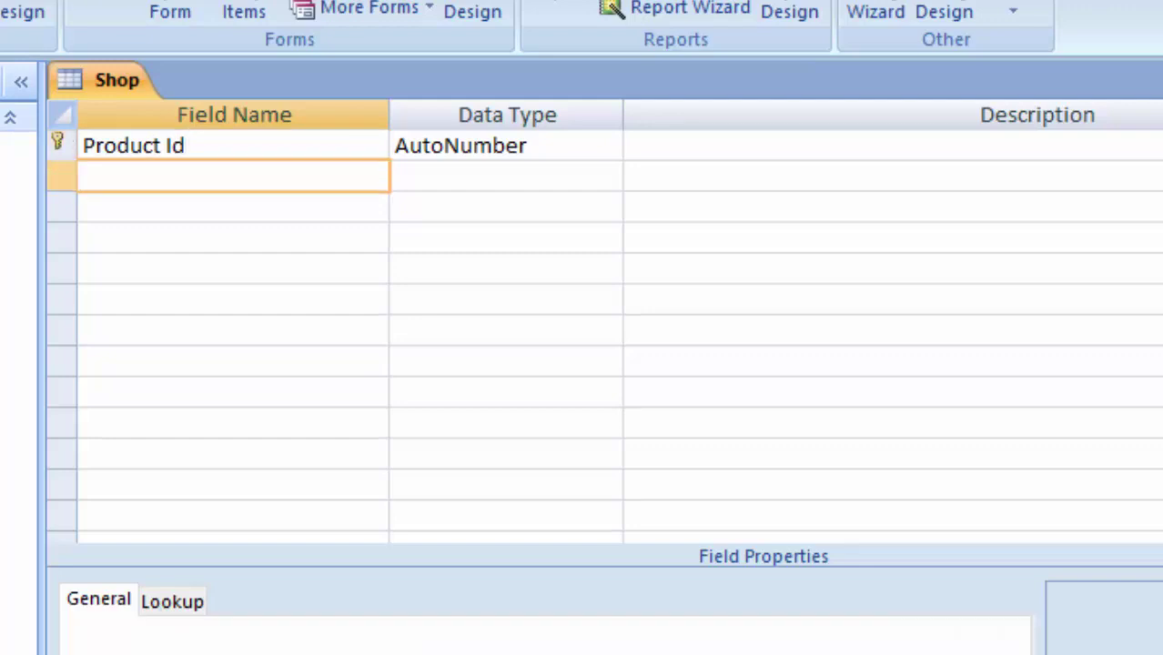
type("Pr")
type("oduct")
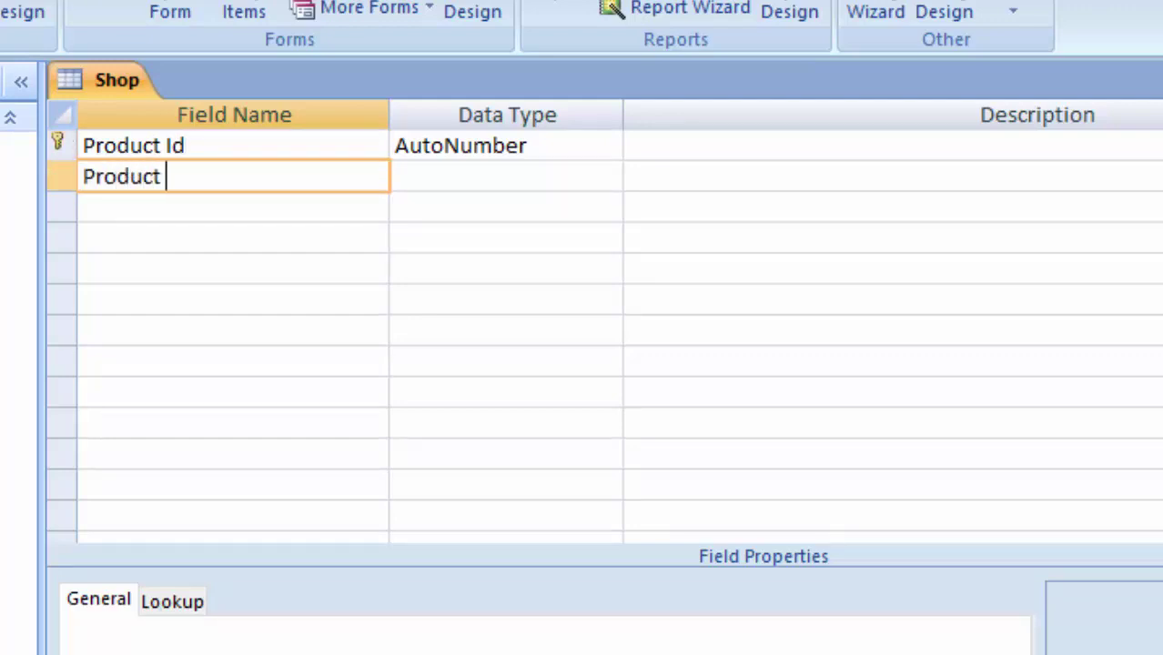
type(" name")
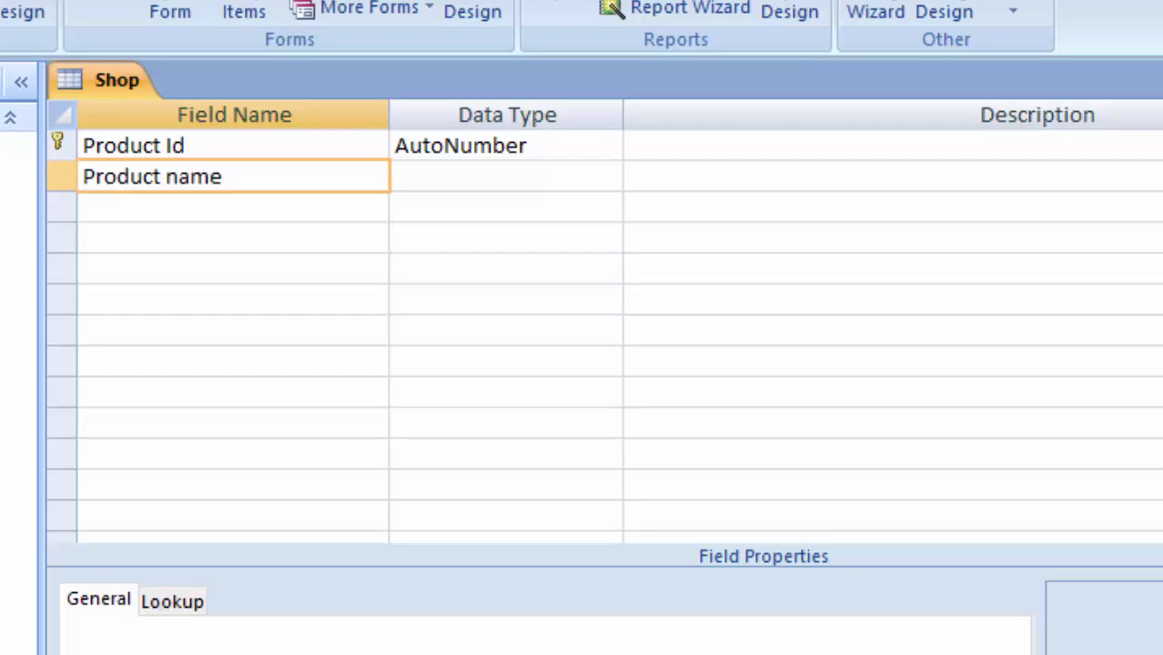
key("Tab")
key("Tab")
key("Tab")
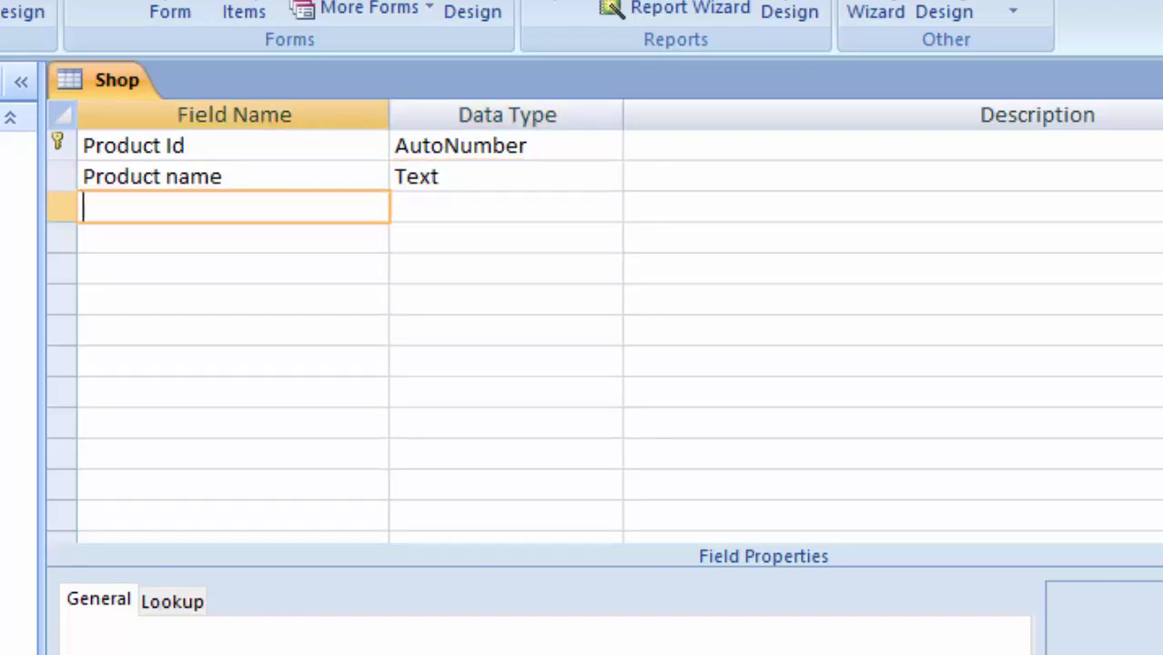
type("P")
type("rice")
key("Tab")
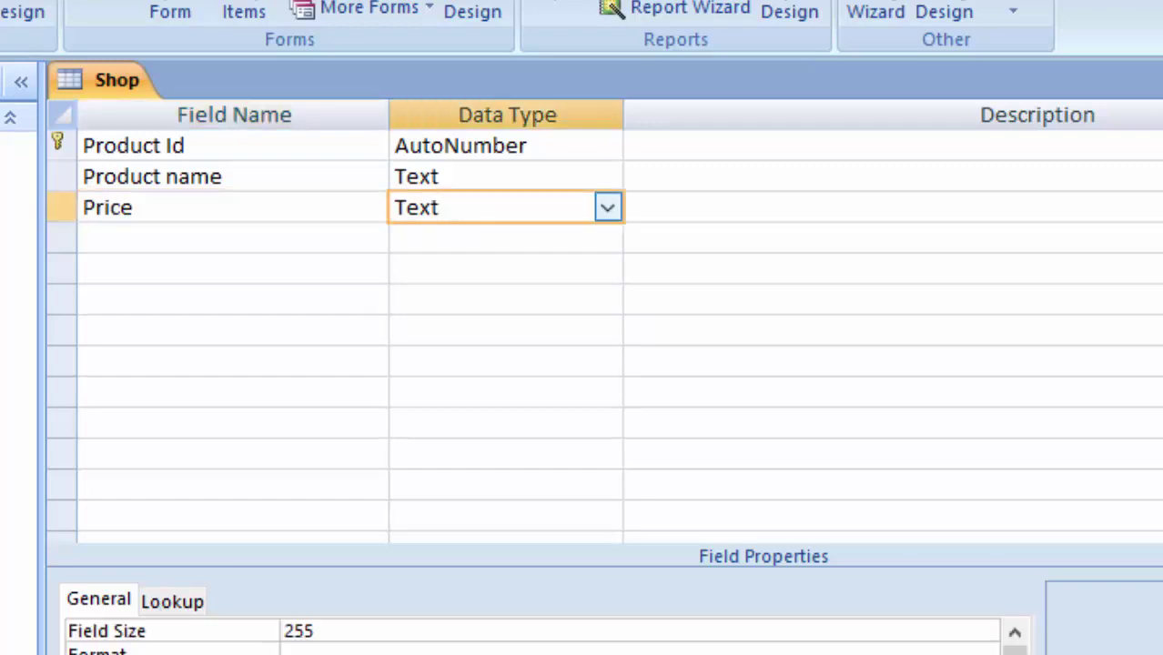
key("alt+Down")
key("Escape")
type("Currency")
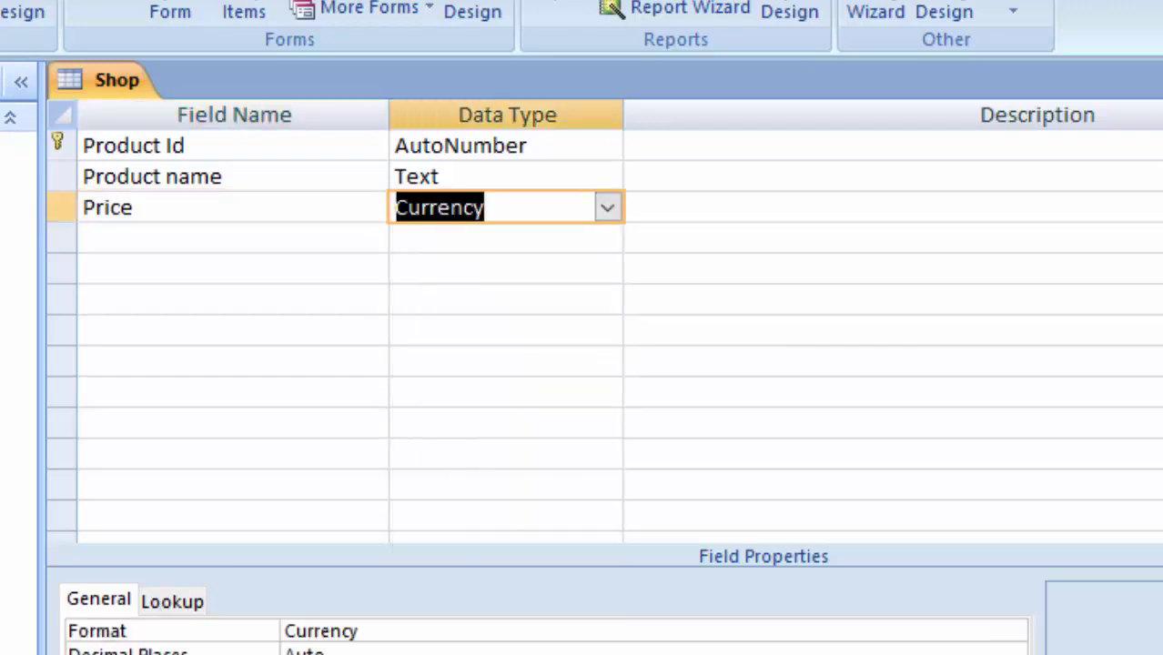
key("Tab")
key("Tab")
Step: Add a Unit field of type Number and adjust its Field Size
type("U")
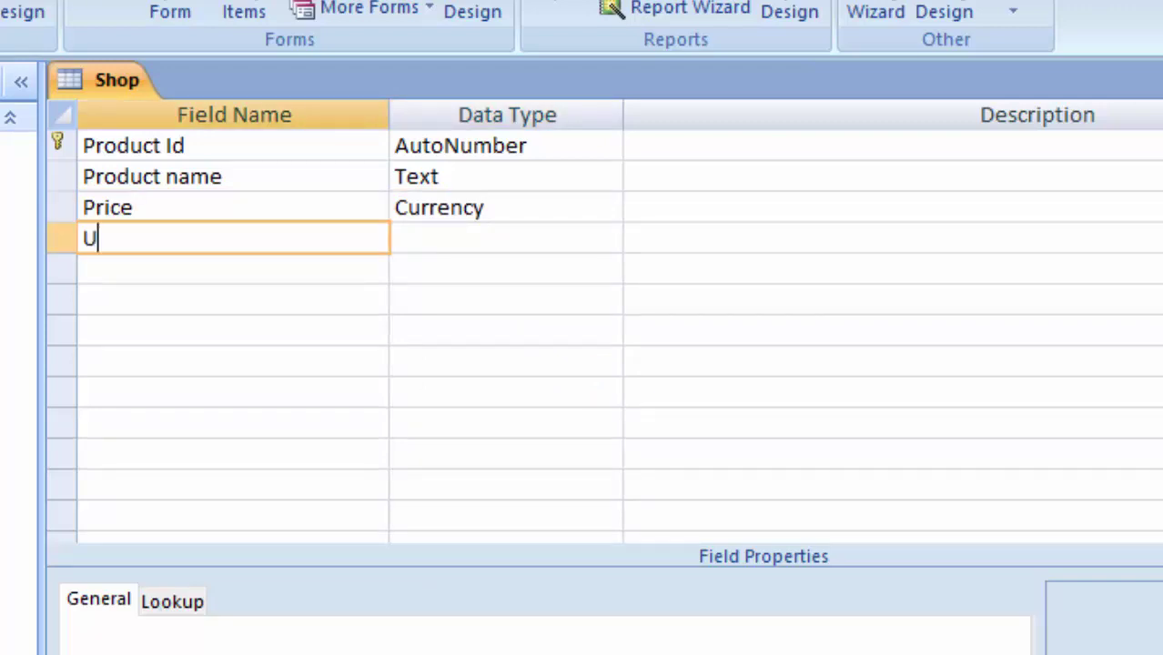
type("nit")
key("Tab")
key("alt+Down")
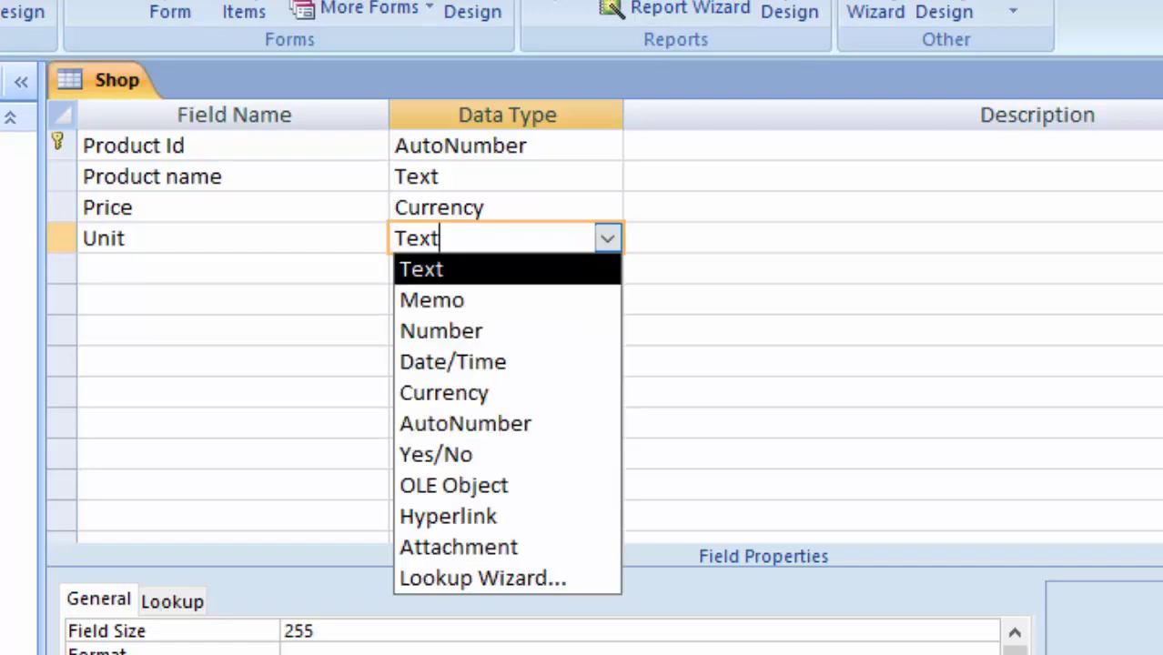
key("Down")
key("Down")
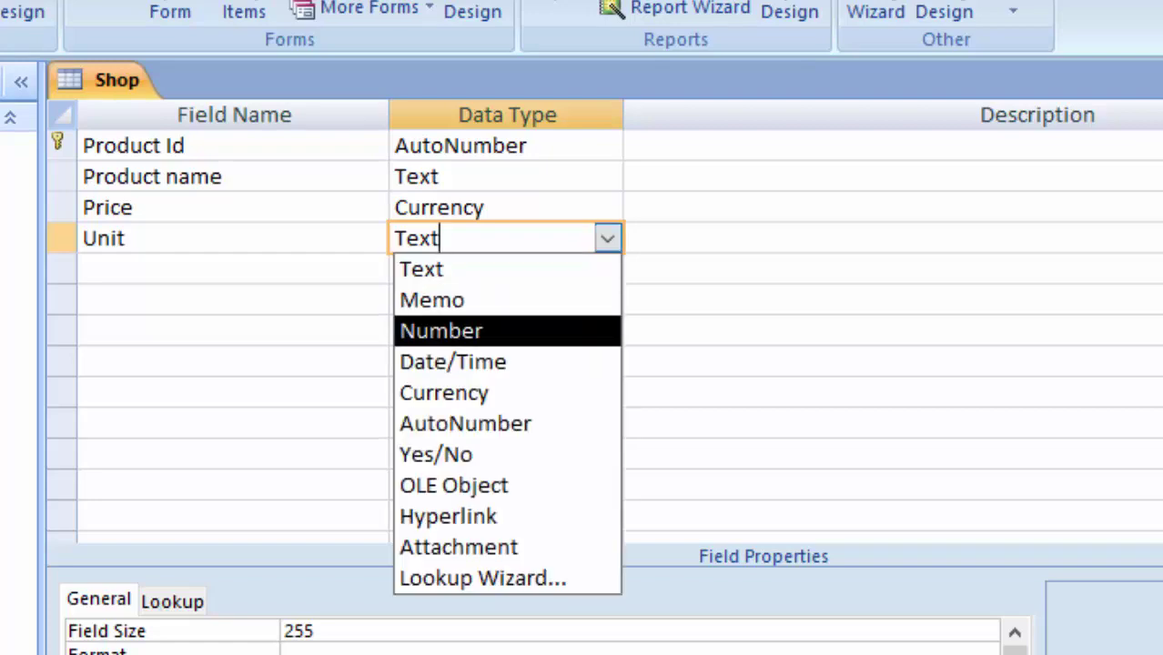
key("Return")
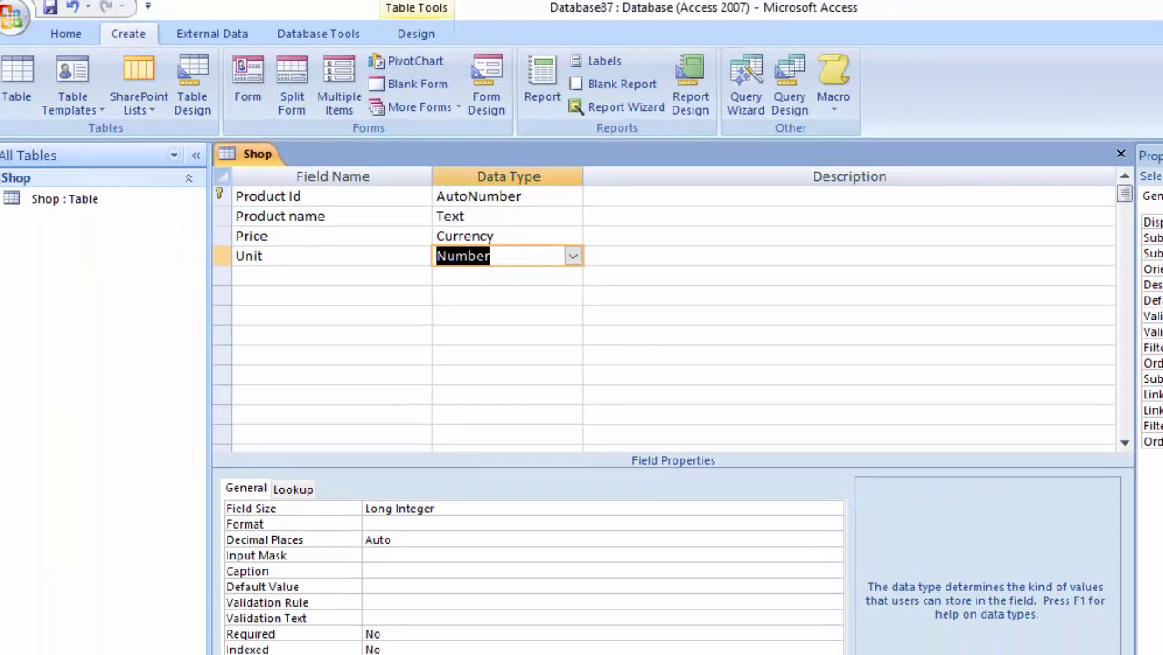
key("F6")
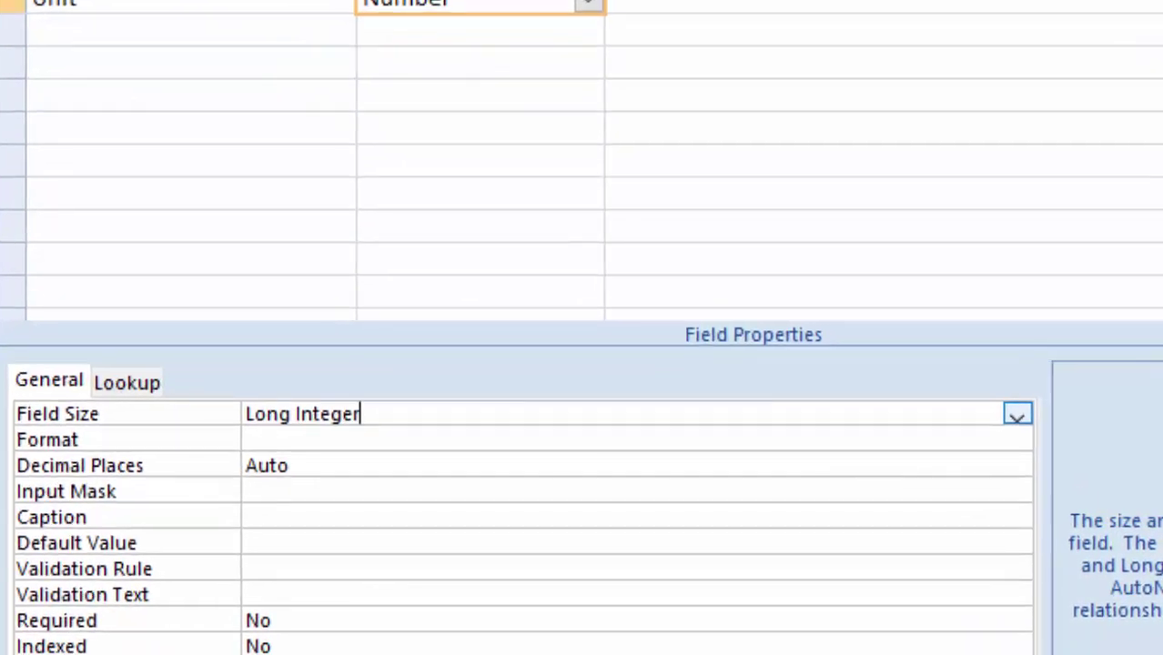
key("alt+Down")
key("Down")
key("Down")
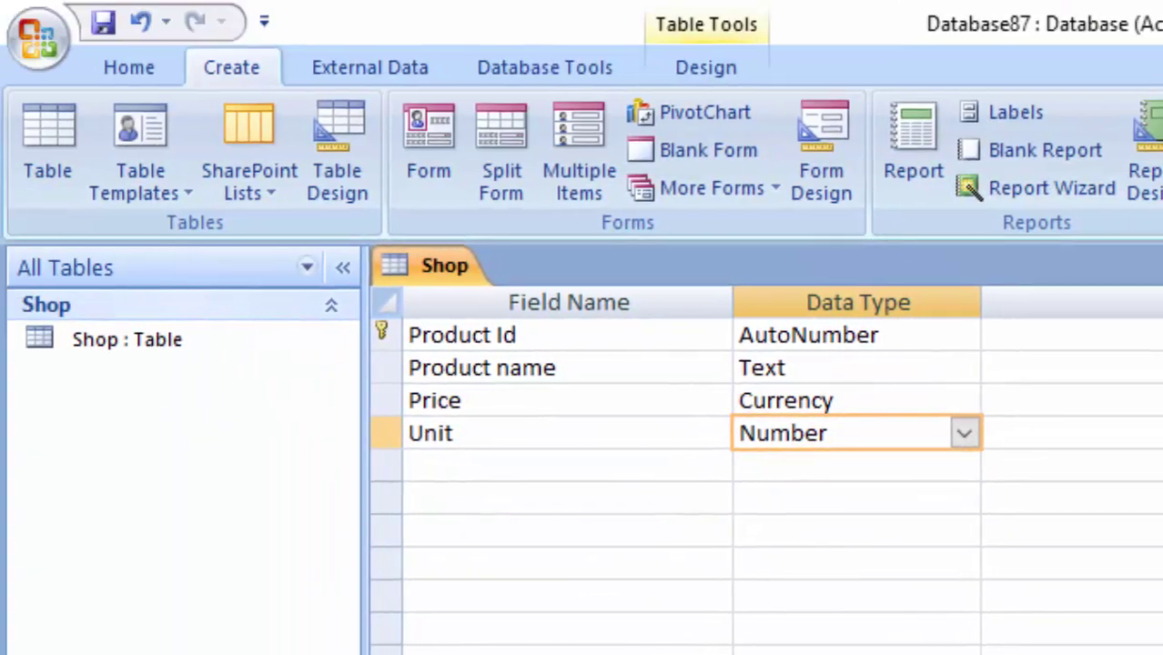
Step: Add a Total field with the Currency data type below Unit
left_click(568, 465)
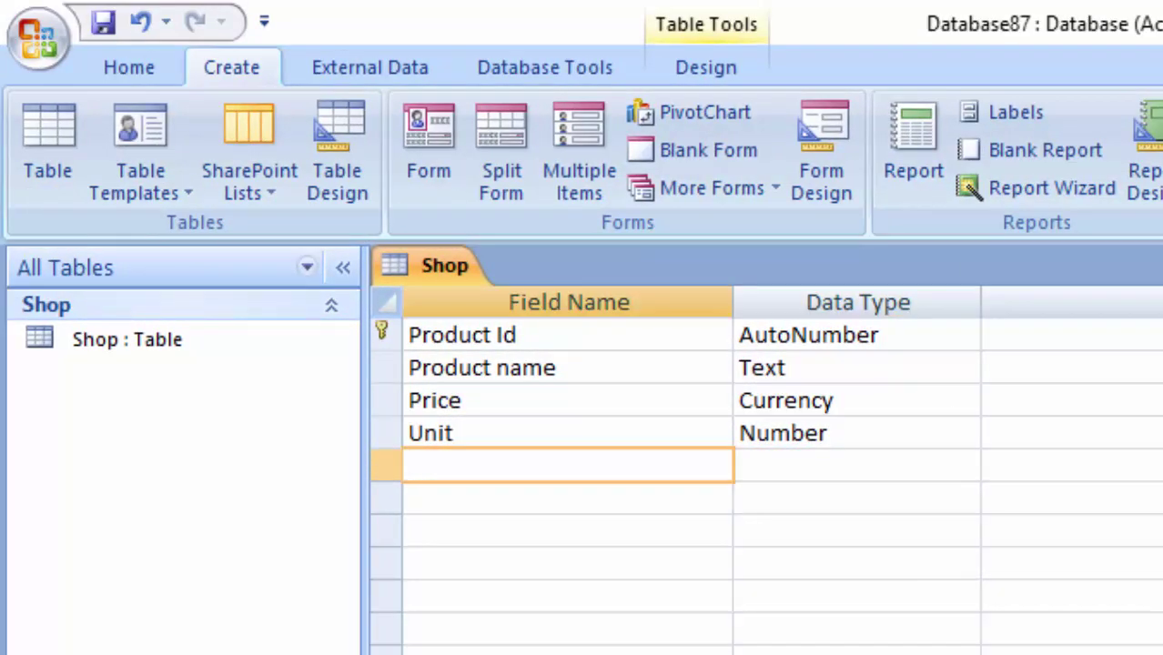
type("To")
type("tal")
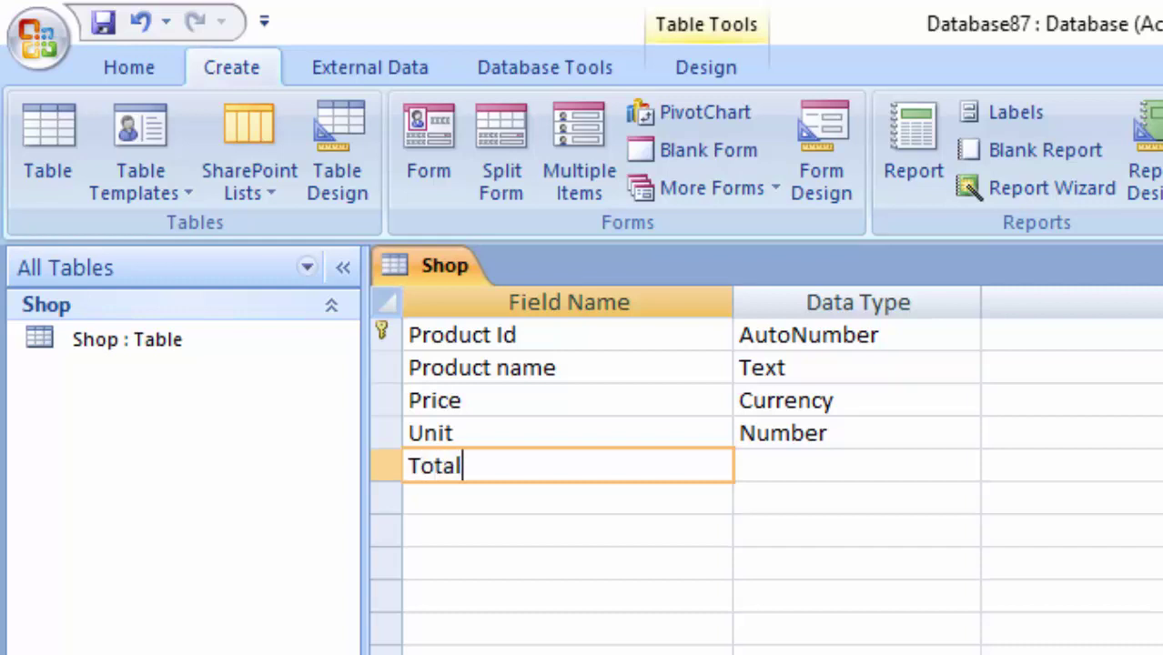
key("Tab")
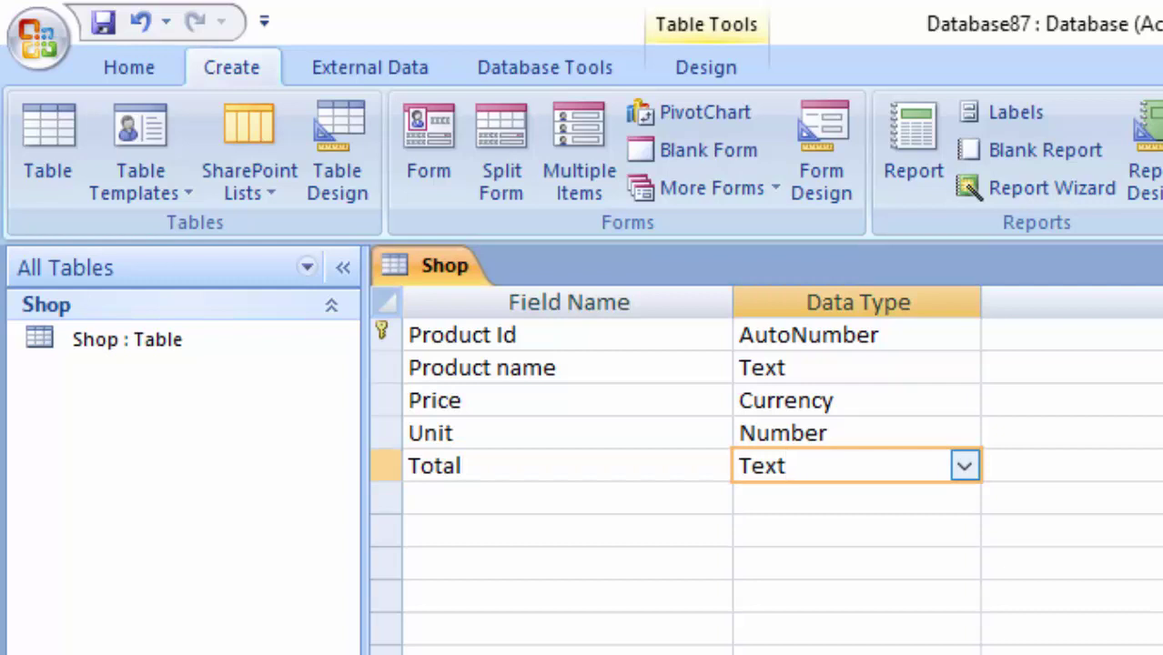
key("alt+Down")
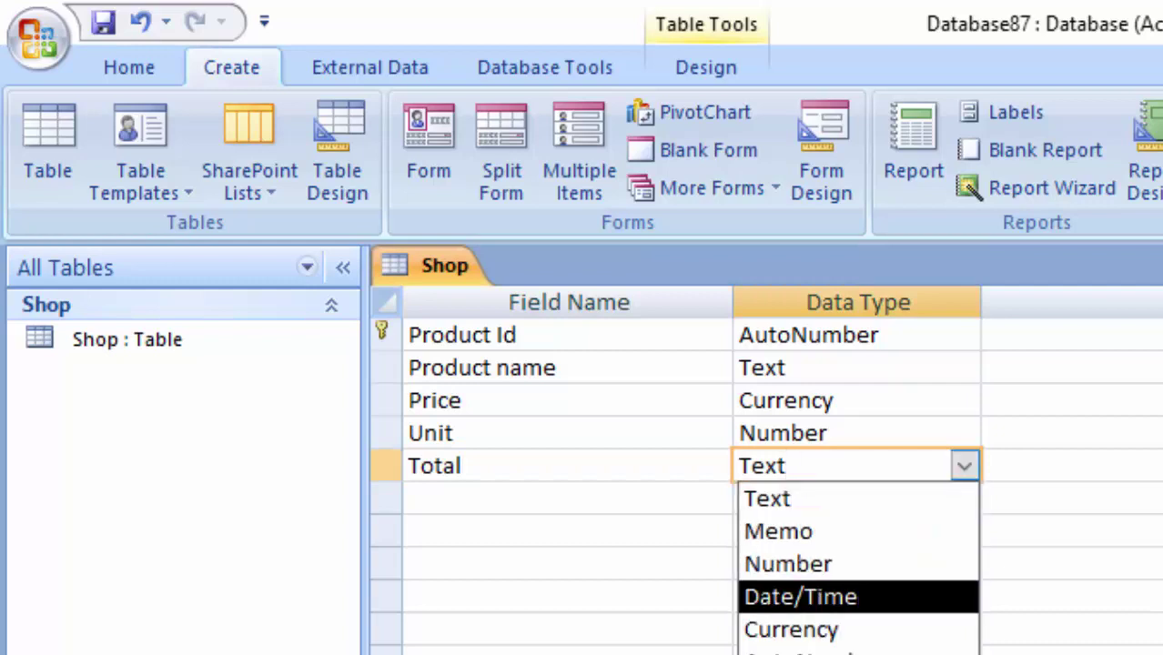
key("Return")
Step: Add Tax Amount as a Number field with Double field size
left_click(568, 498)
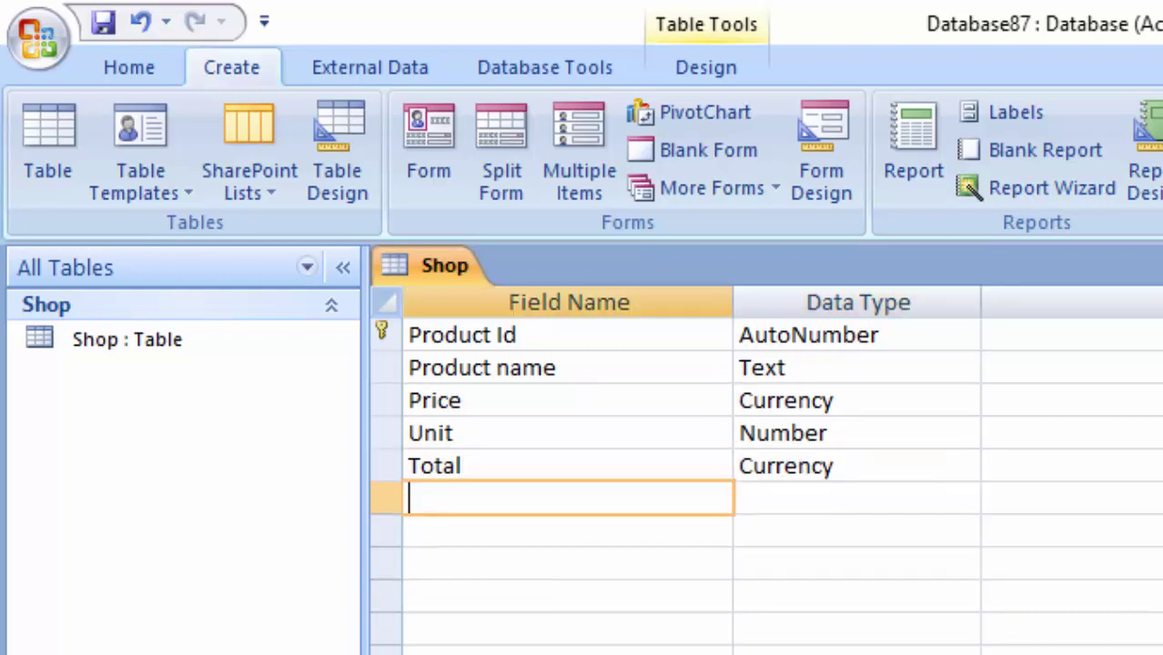
type("Tax")
type("x ")
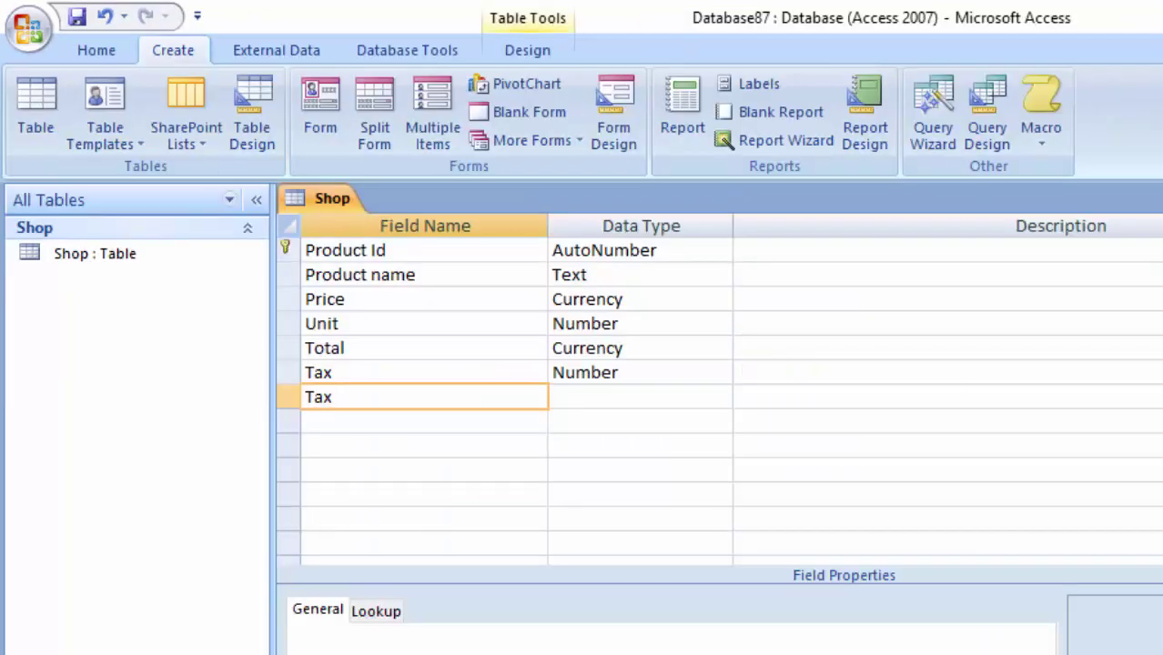
type("Amount")
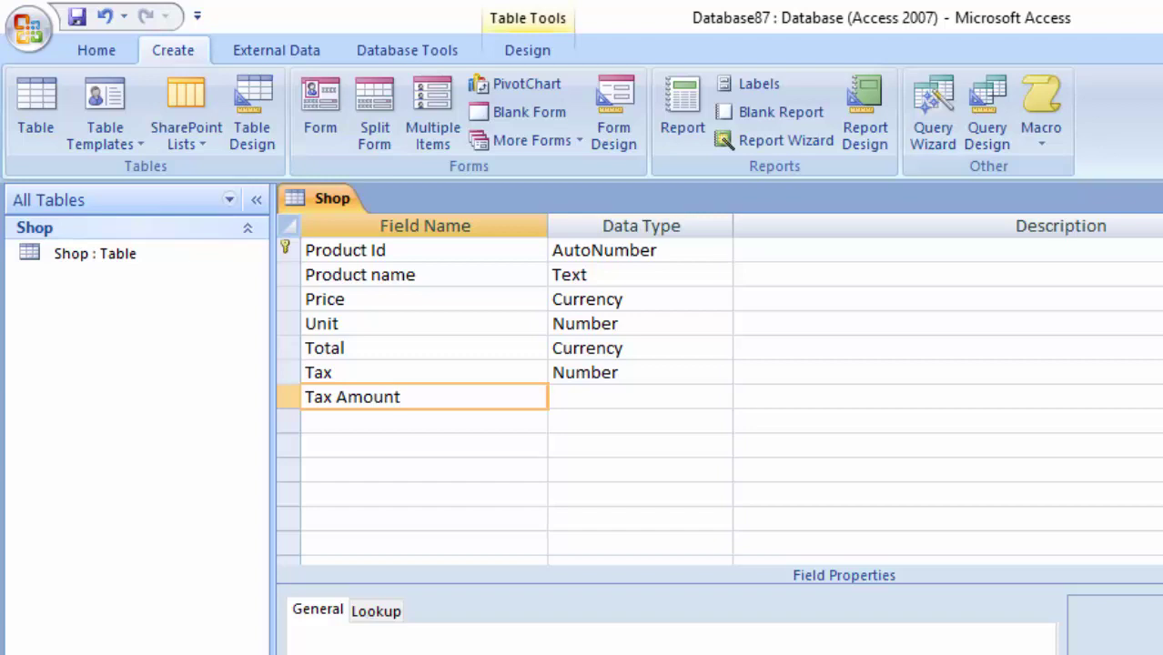
key("Tab")
key("alt+Down")
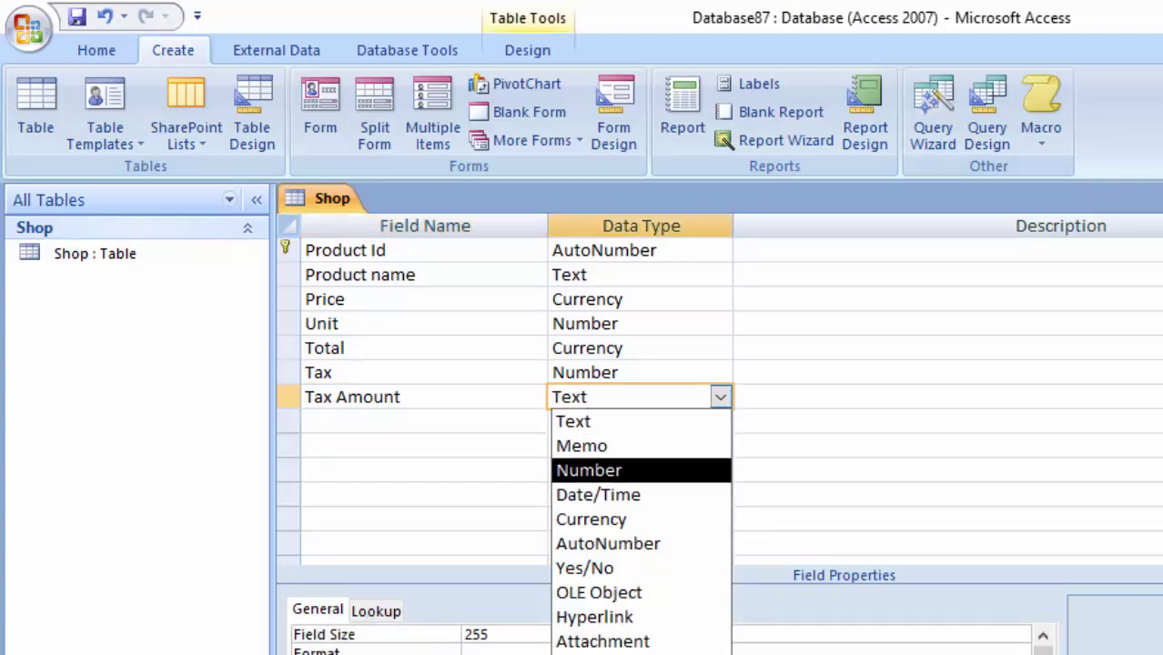
key("Return")
key("F6")
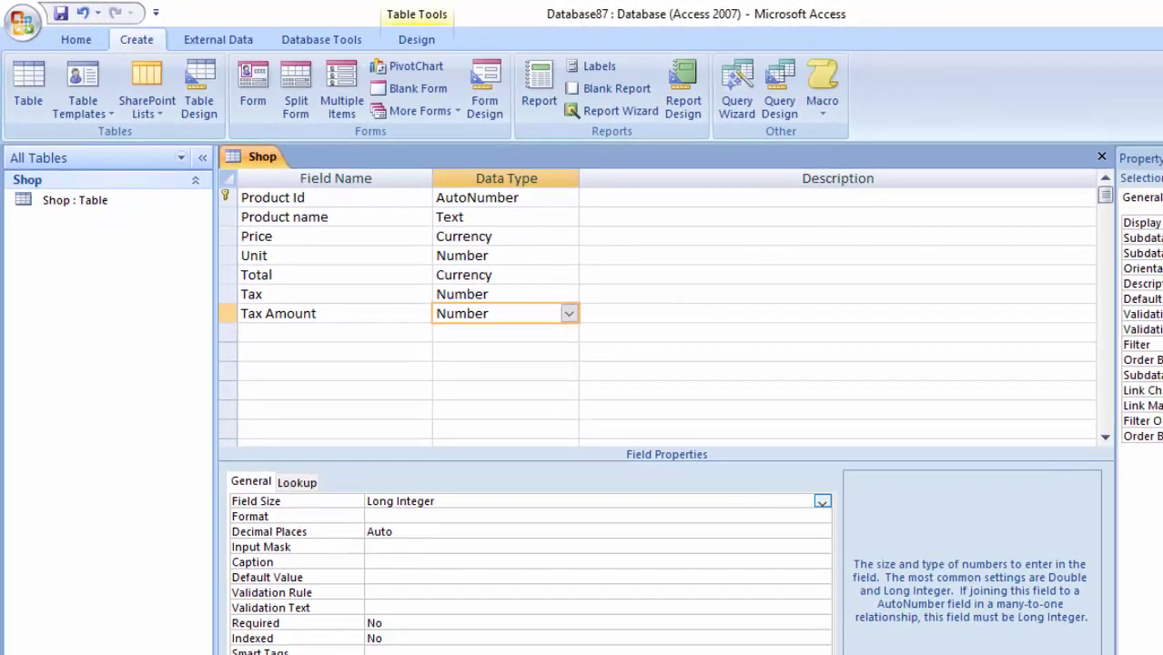
key("alt+Down")
key("Down")
key("Down")
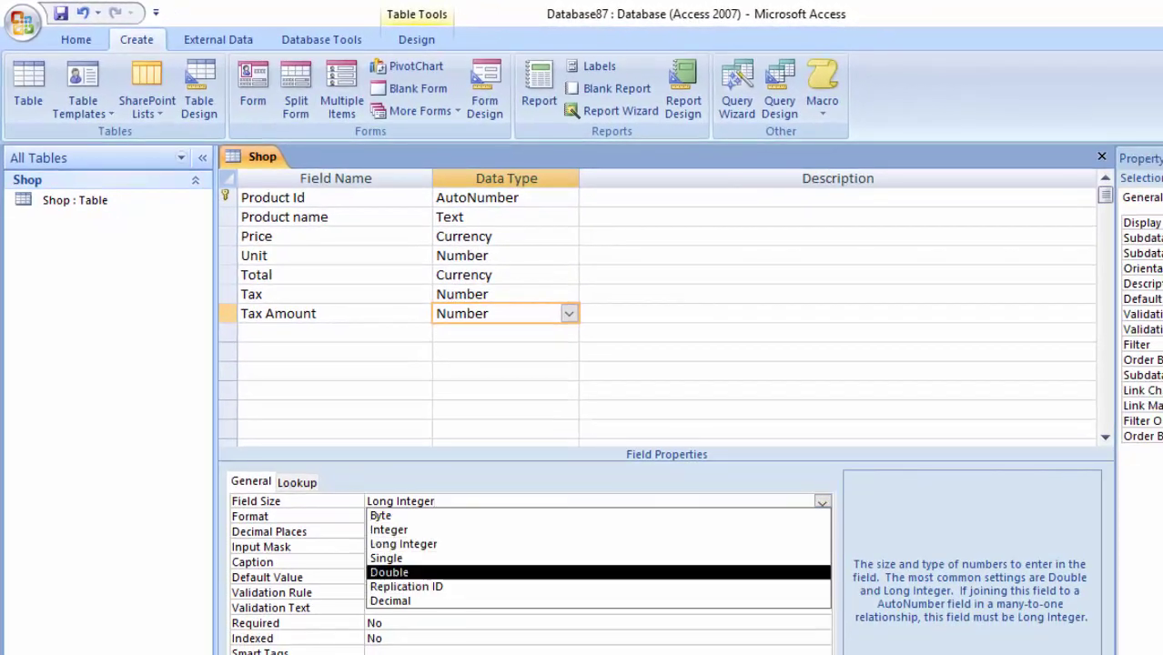
key("Return")
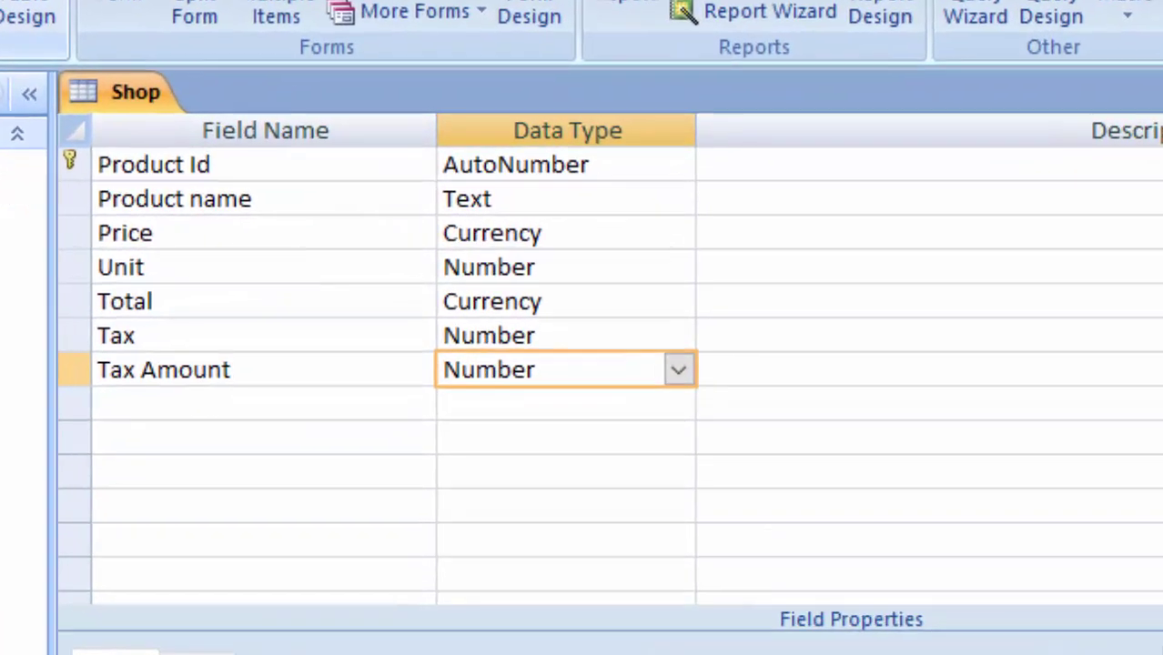
key("alt+c")
Step: Close the stray Table1, then save Shop and view it in Datasheet View
key("t")
key("n")
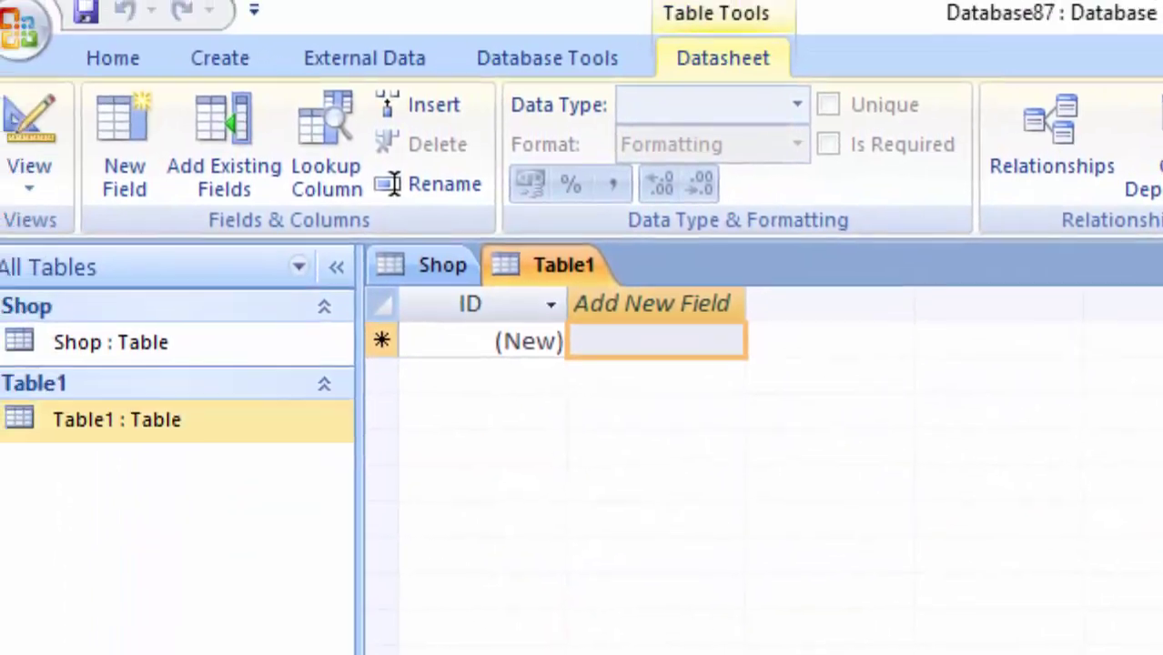
right_click(526, 264)
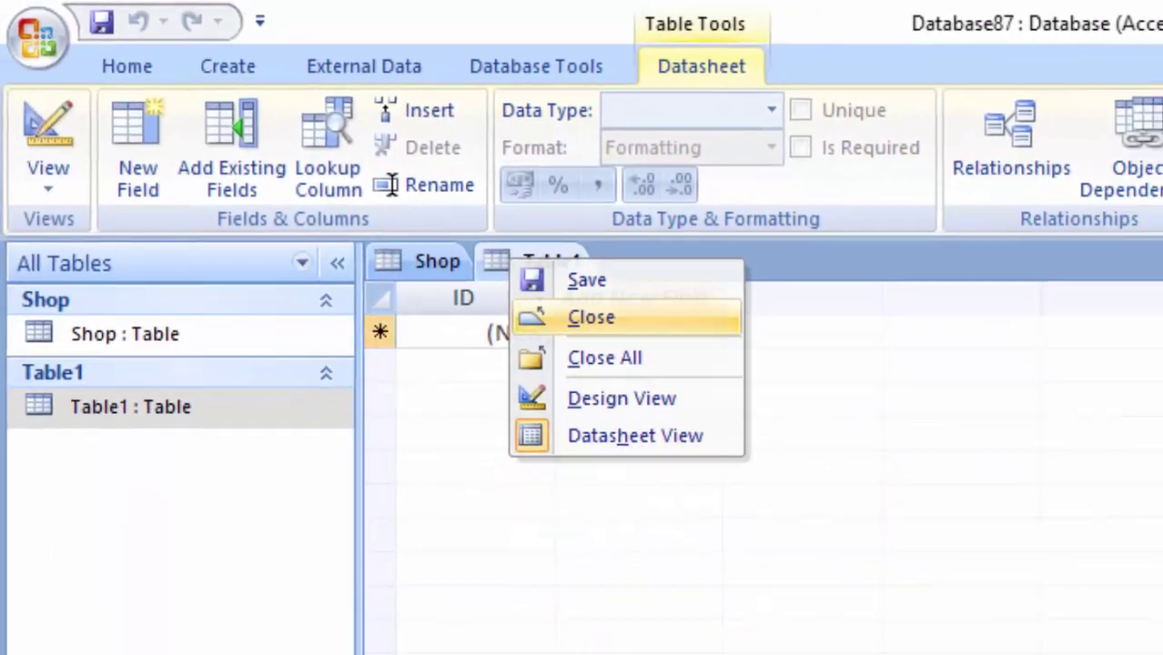
left_click(601, 319)
left_click(32, 100)
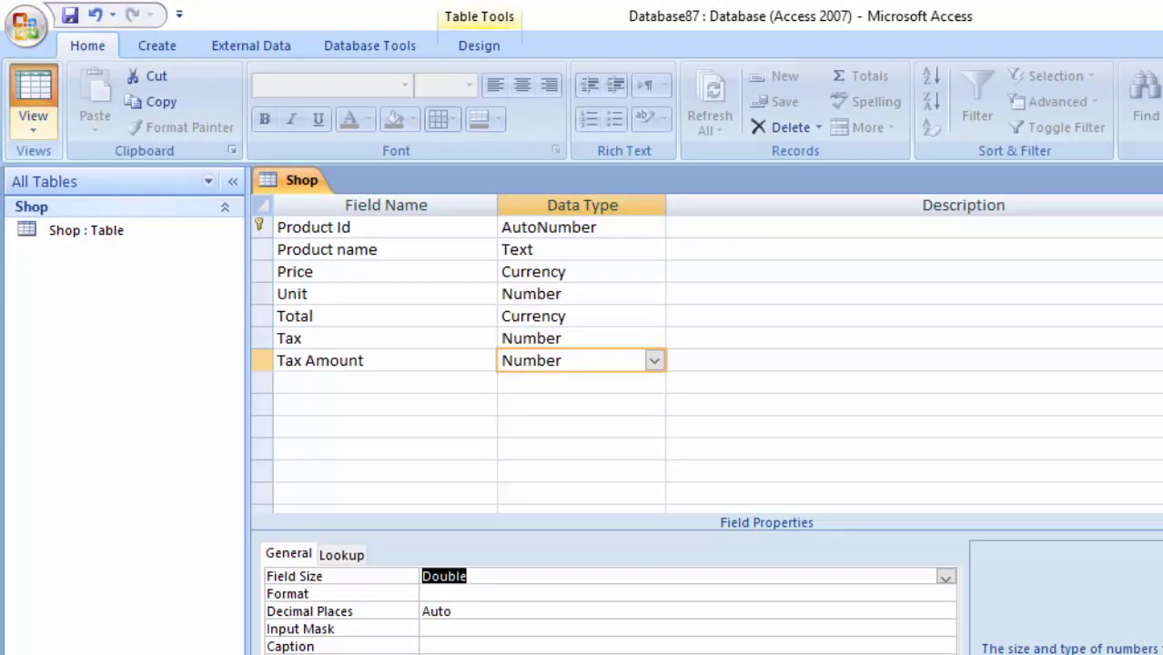
key("Return")
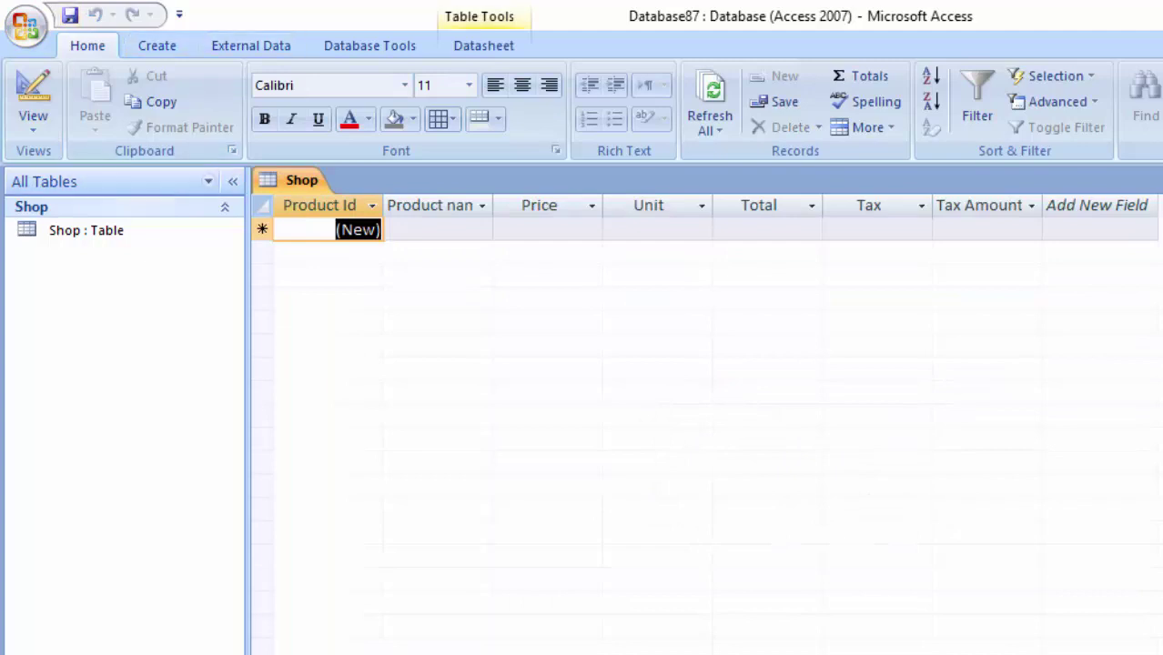
left_click(156, 46)
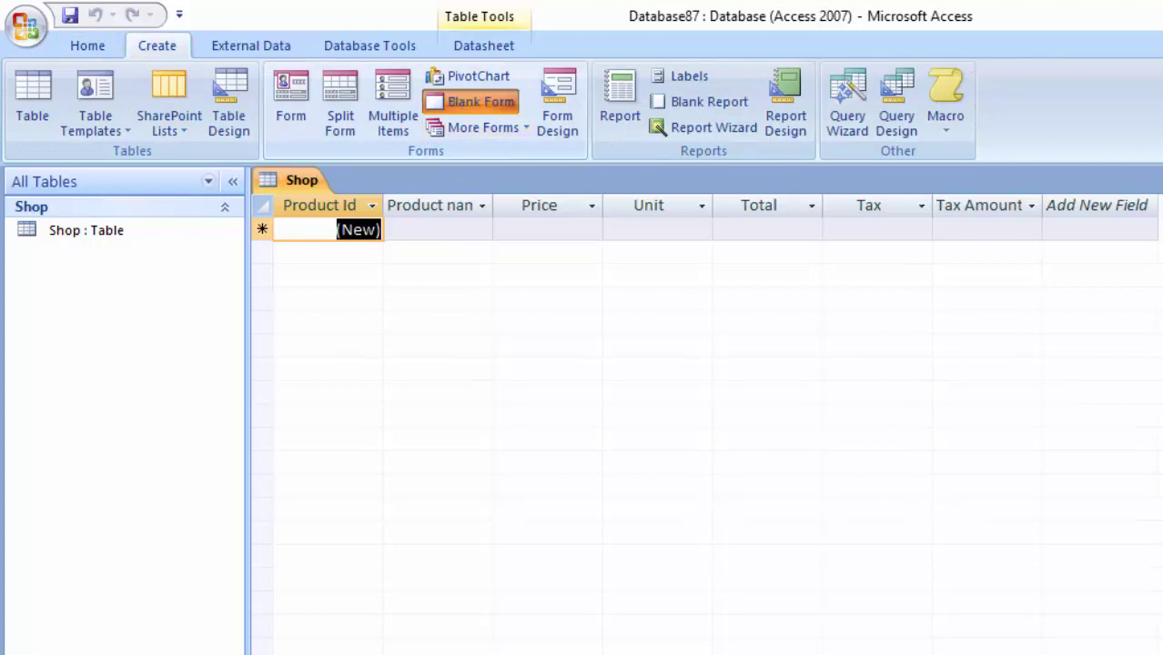
Step: Create a blank form and switch it to Design View
left_click(474, 102)
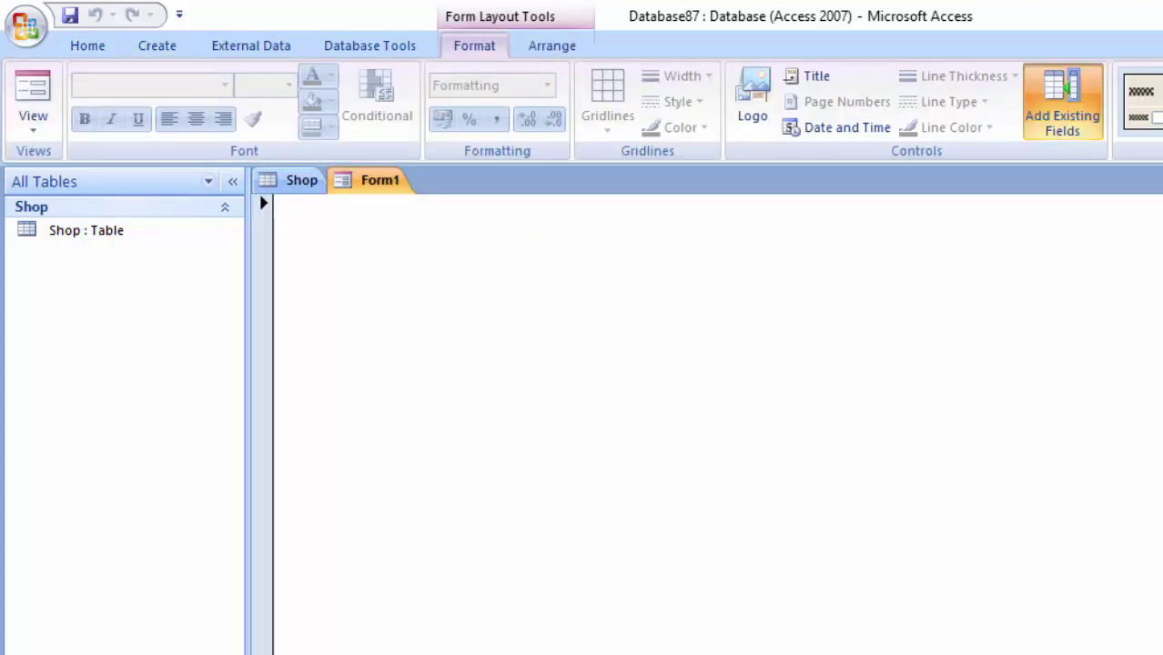
left_click(33, 127)
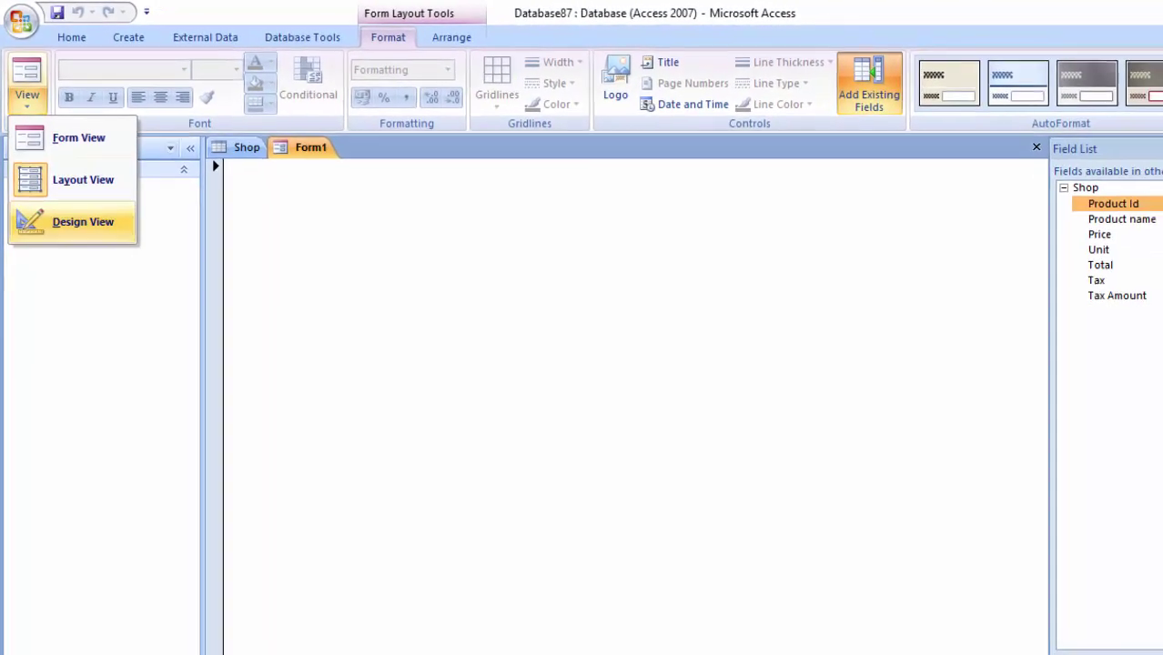
left_click(79, 221)
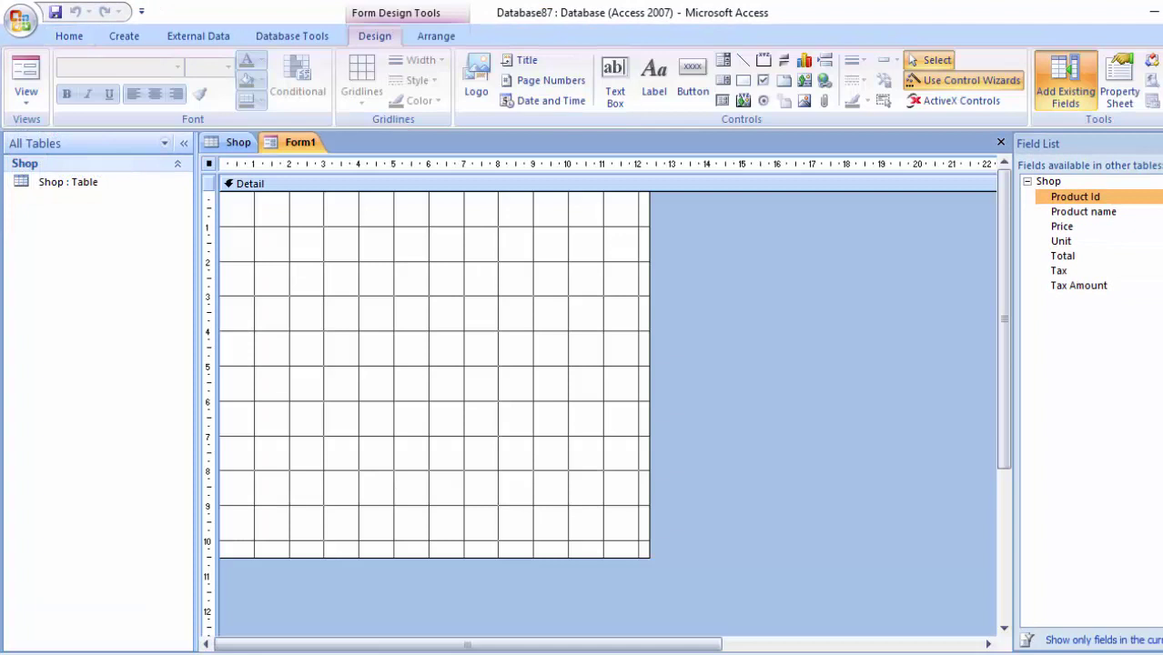
mouse_move(650, 364)
left_mouse_down()
mouse_move(796, 364)
mouse_move(643, 364)
left_mouse_up()
Step: Drag the Detail section's bottom edge down to make it taller
left_click_drag(770, 644, 470, 644)
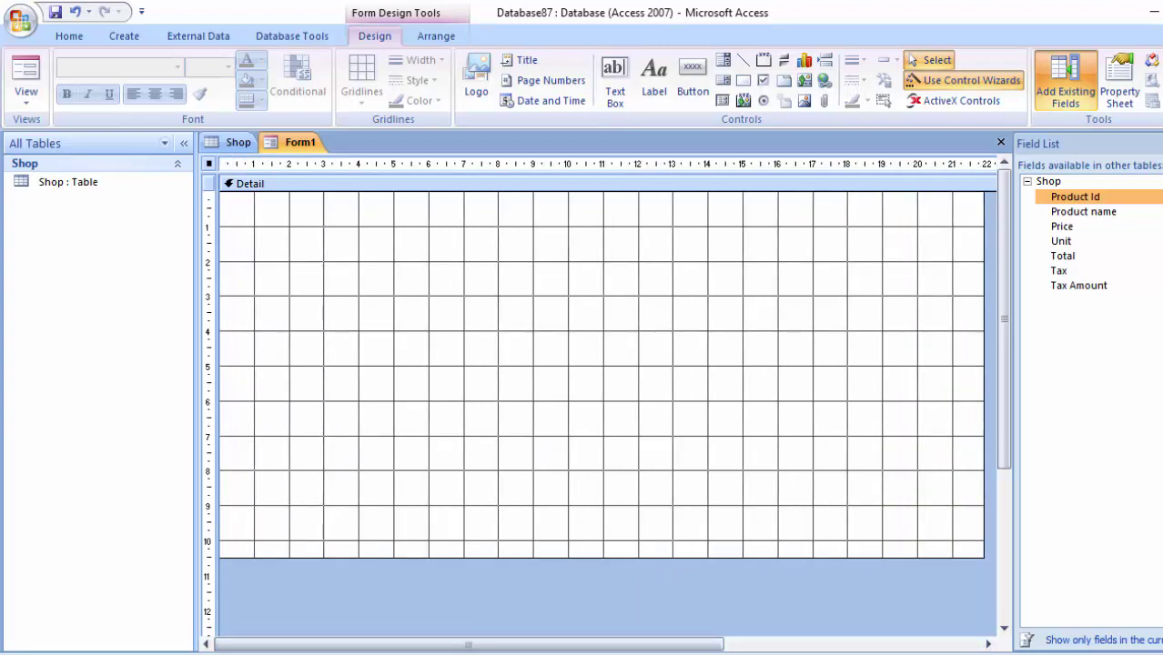
left_click_drag(600, 558, 601, 604)
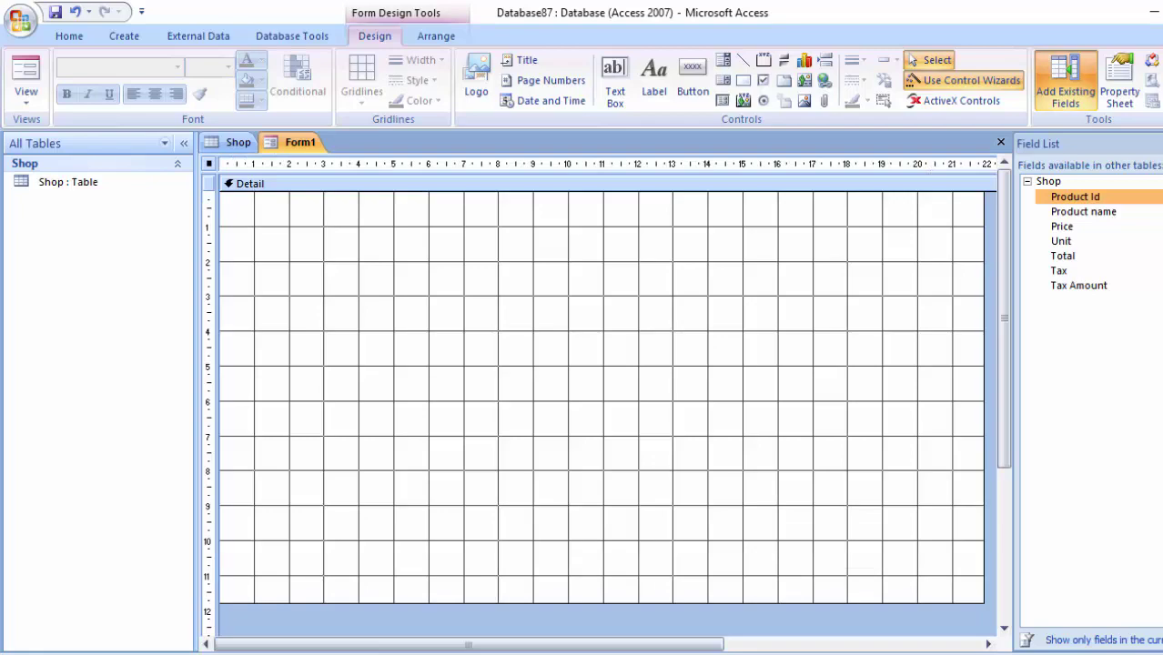
key("F4")
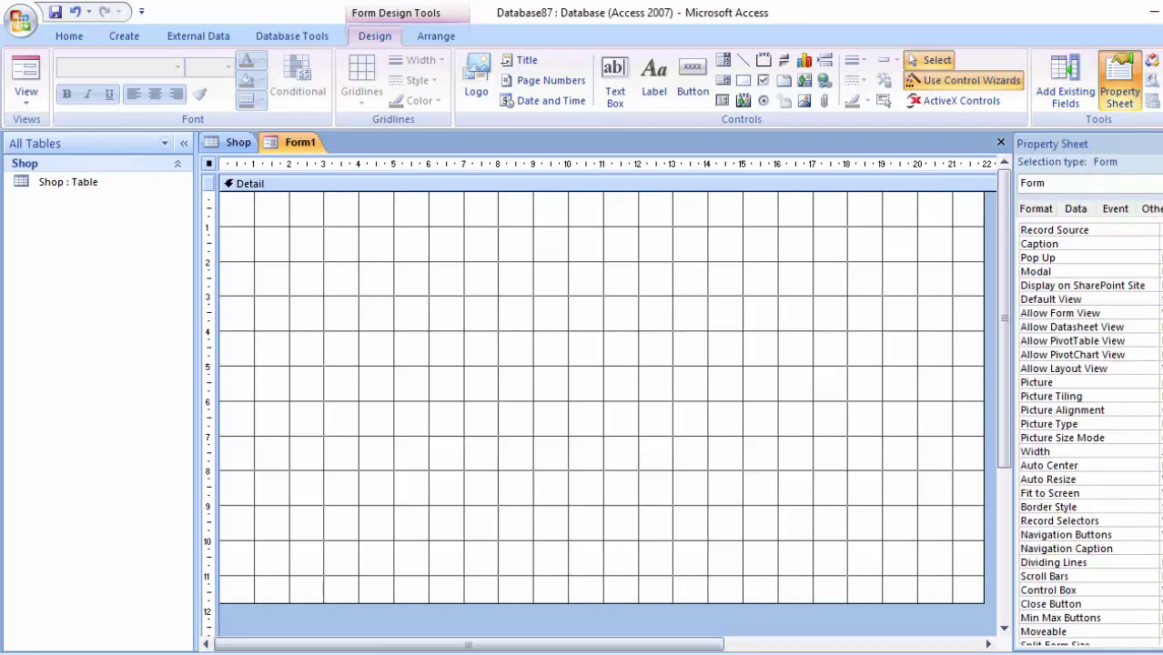
Step: Add Product Id, Product name, Price, Unit, Total, Tax and Tax Amount from the Field List
key("alt+F8")
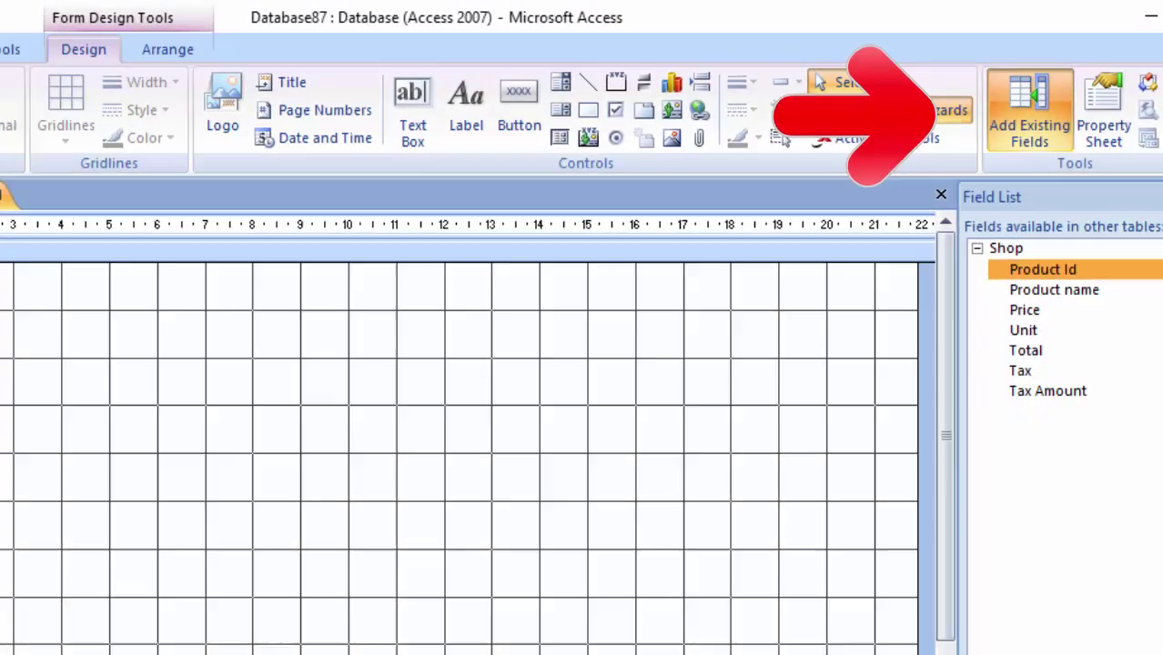
key("Return")
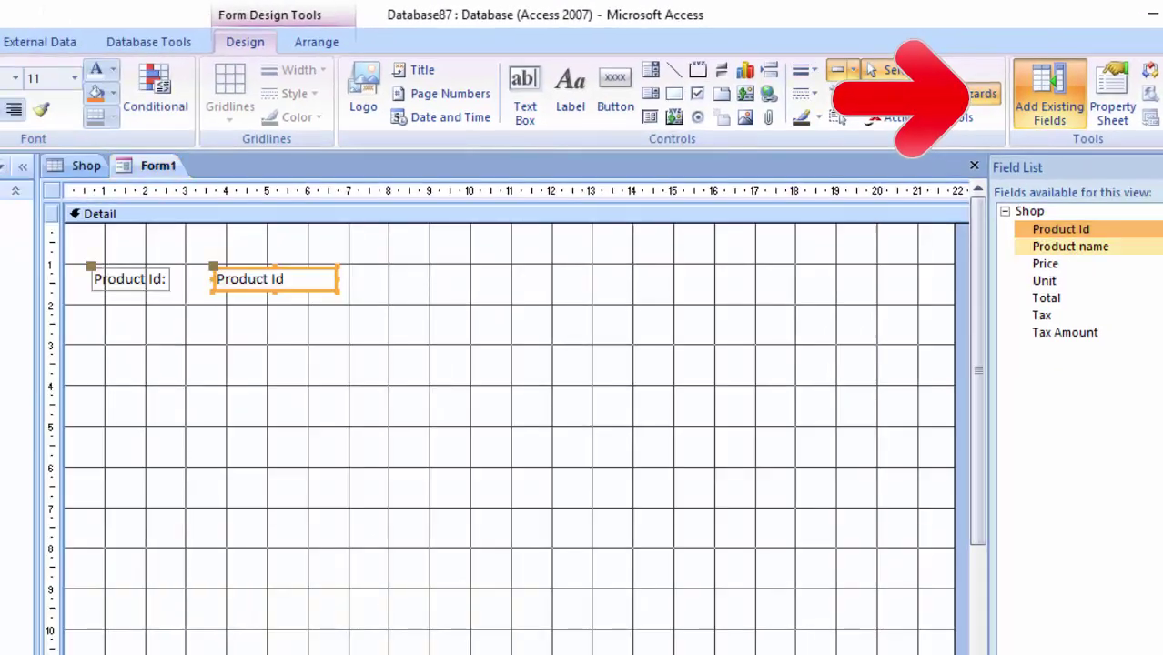
key("Down")
key("Return")
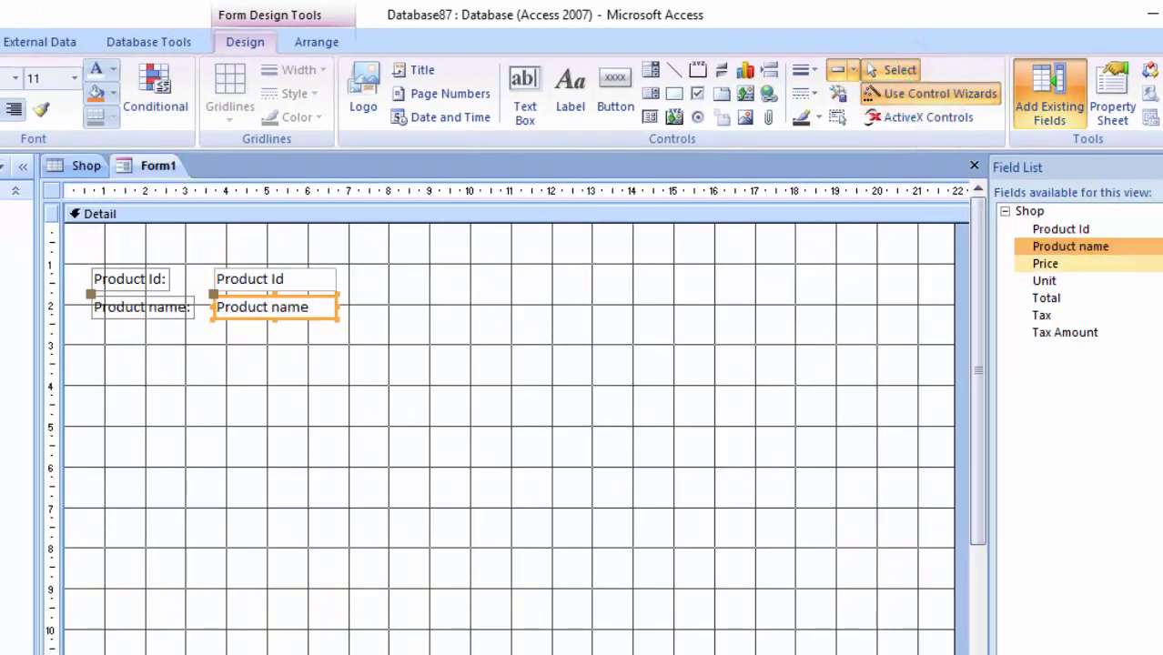
left_click(1045, 263)
key("Return")
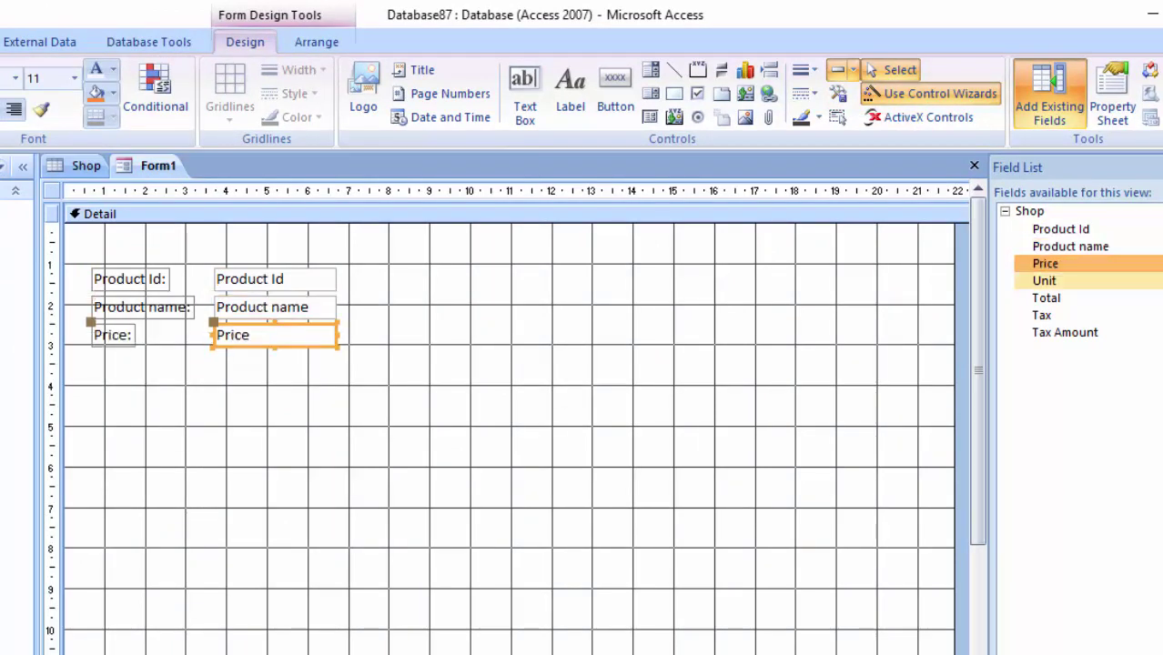
double_click(1045, 280)
double_click(1047, 298)
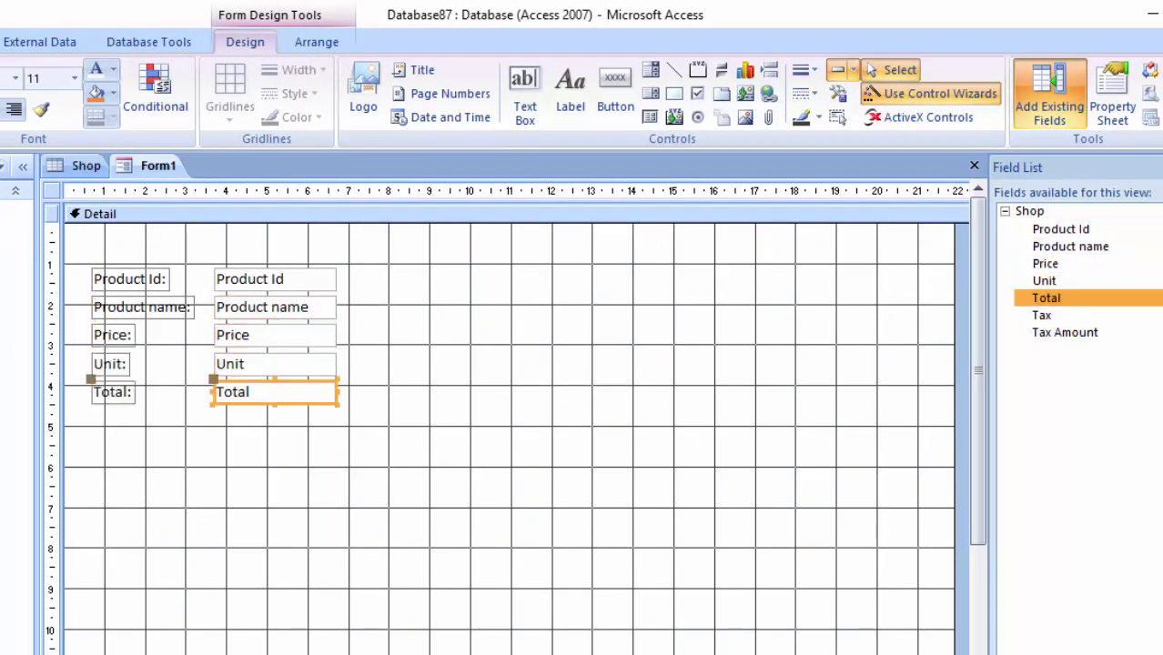
double_click(1041, 315)
double_click(1065, 332)
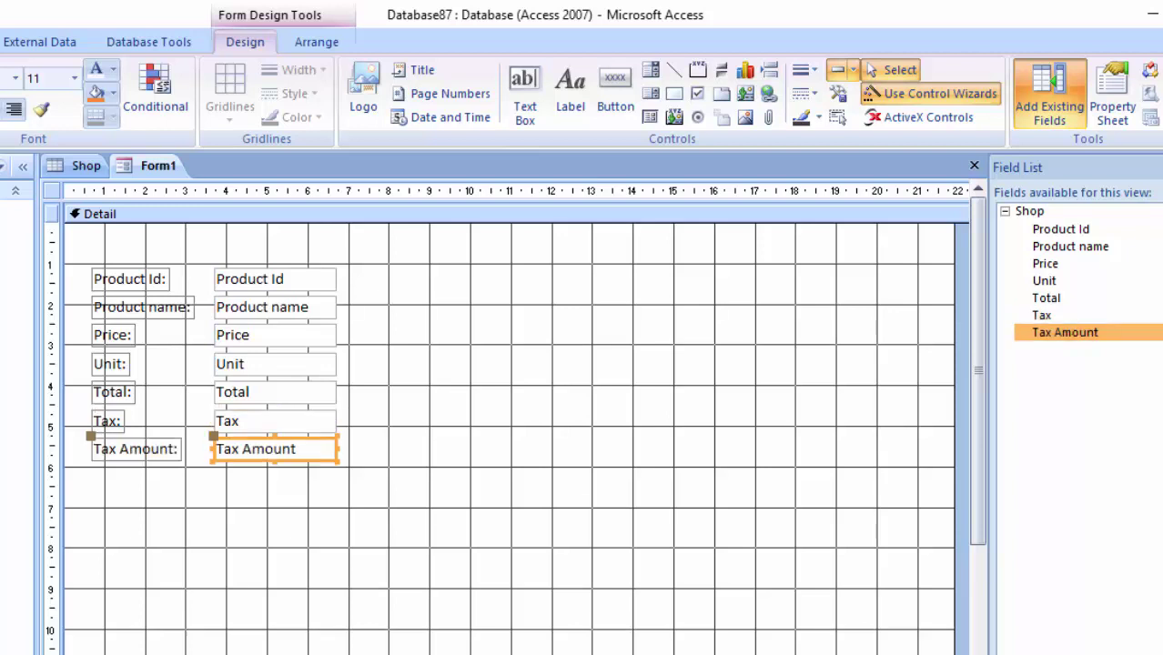
Step: Move Tax and Tax Amount to the form's right side, with Tax above Tax Amount
left_click_drag(273, 449, 713, 290)
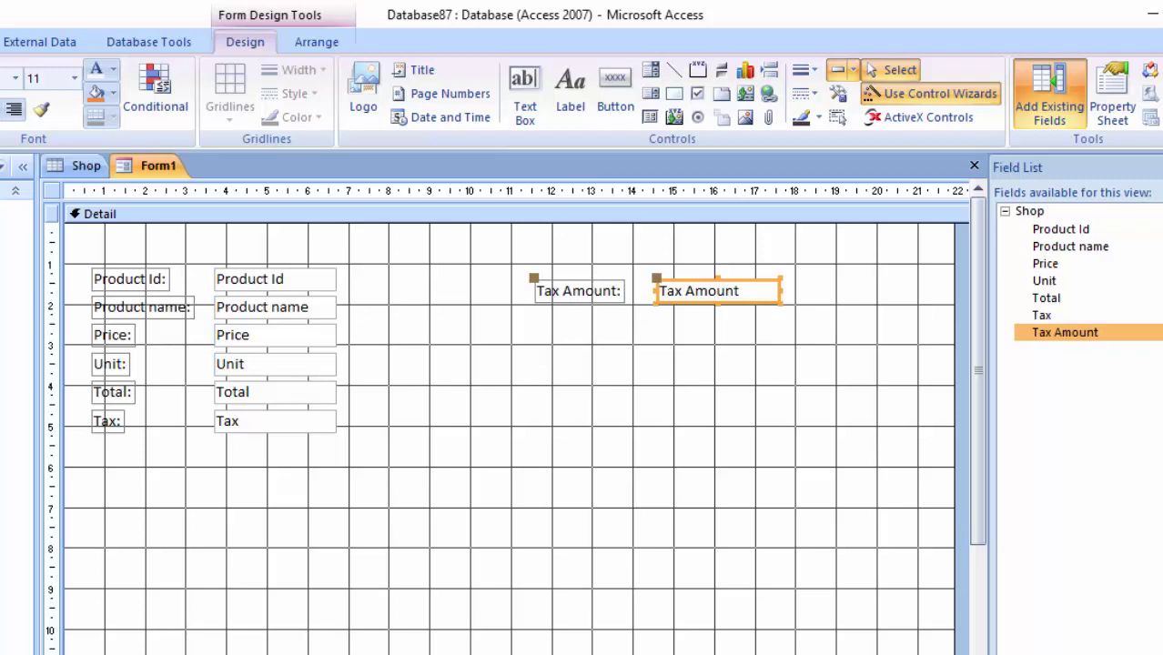
left_click_drag(273, 421, 720, 233)
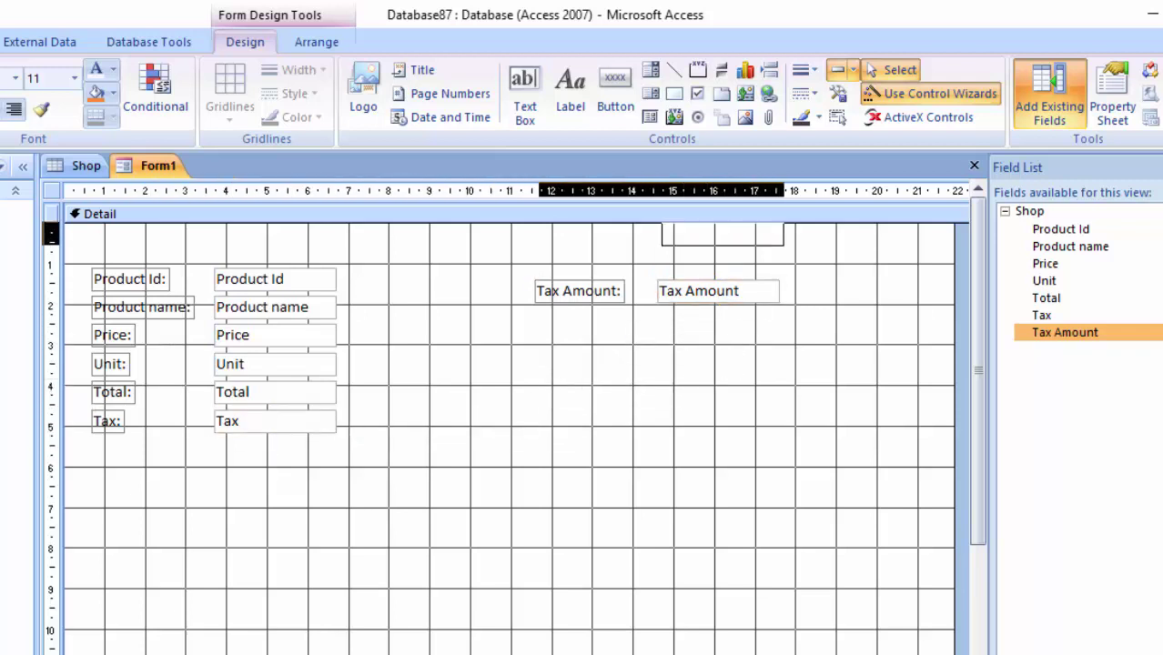
left_click_drag(720, 233, 720, 254)
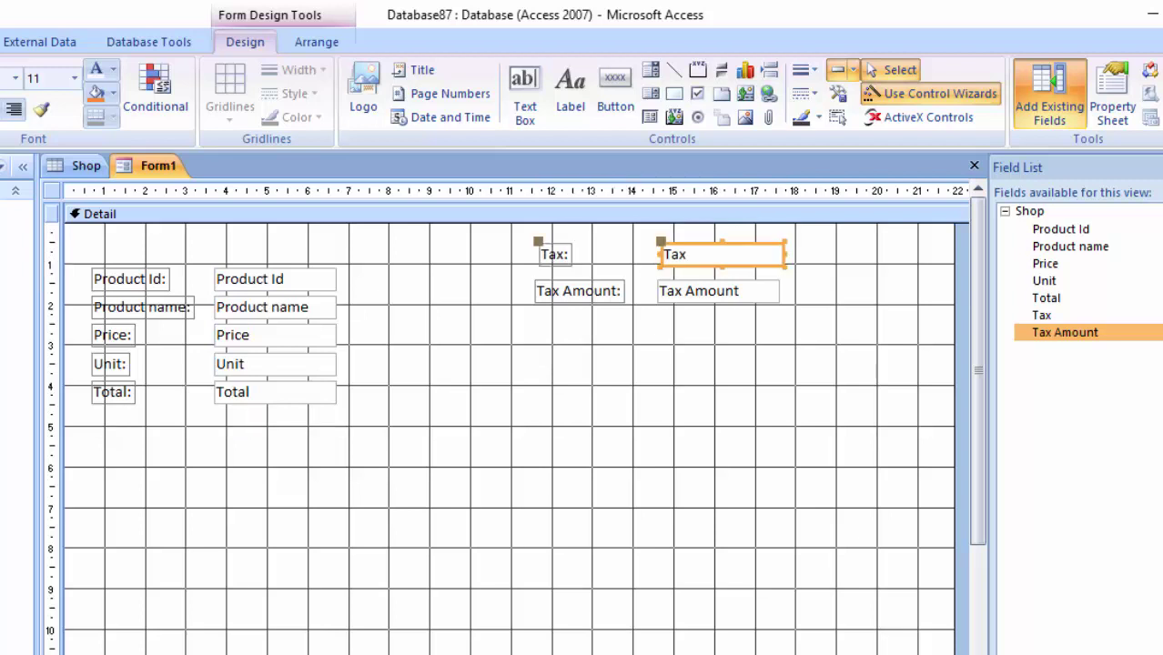
left_click_drag(579, 290, 590, 326)
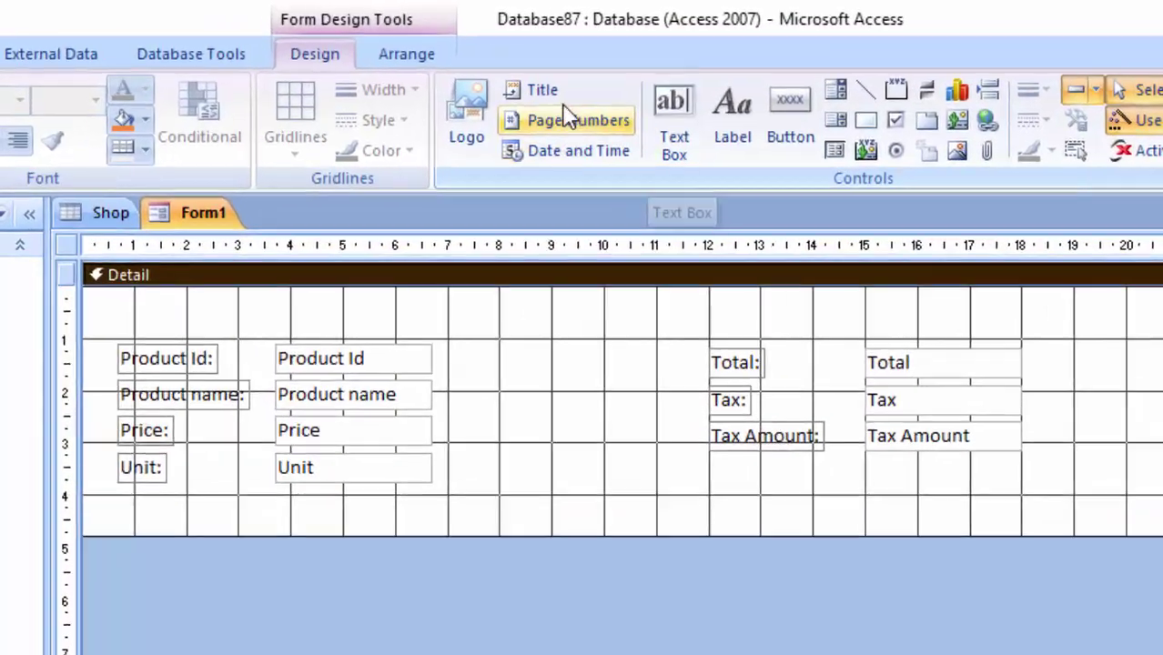
Step: Add a header title 'Grocessary Shop' in bold Rockwell Extra Bold, widened across the header
left_click(424, 72)
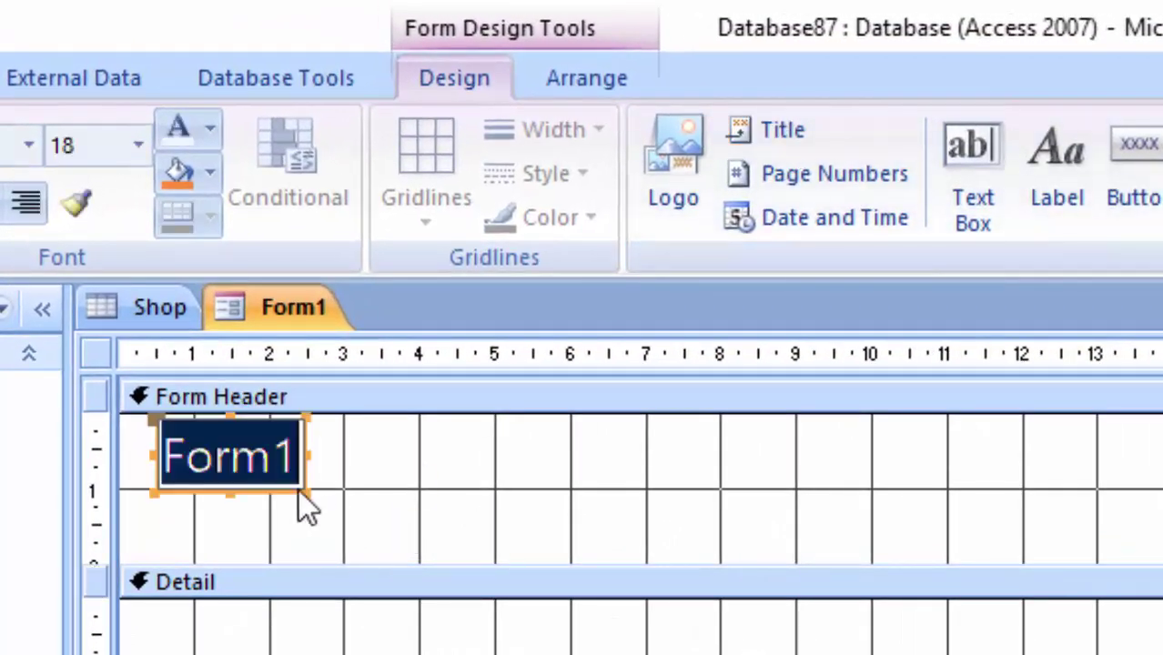
type("Grocessar")
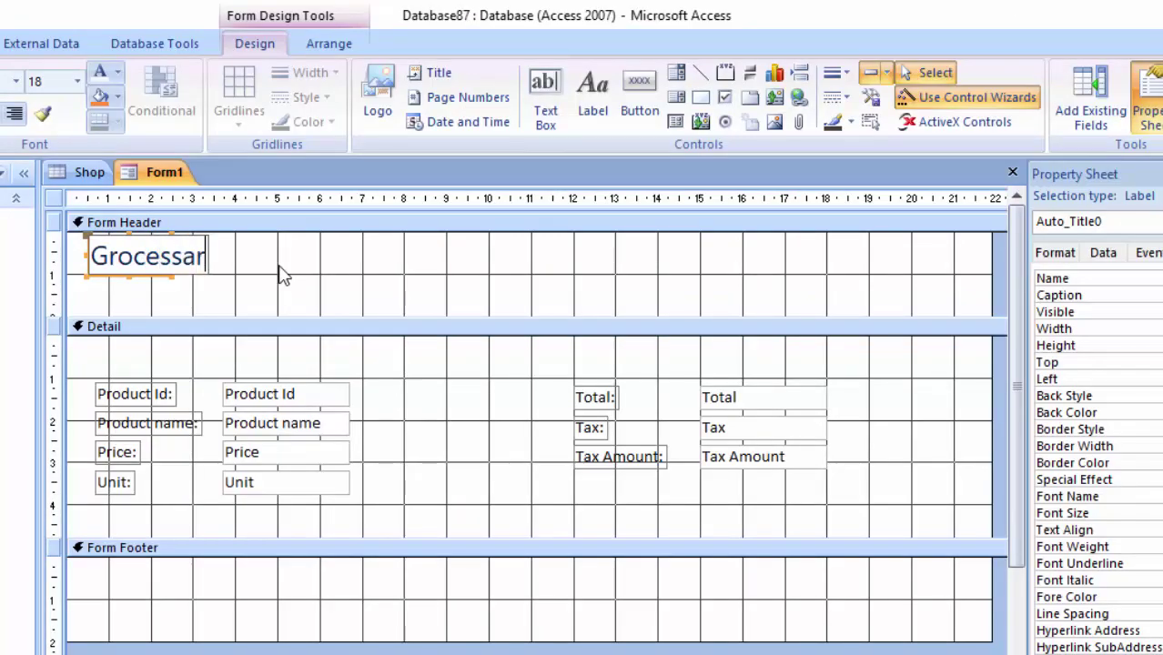
type("y")
type(" Shop")
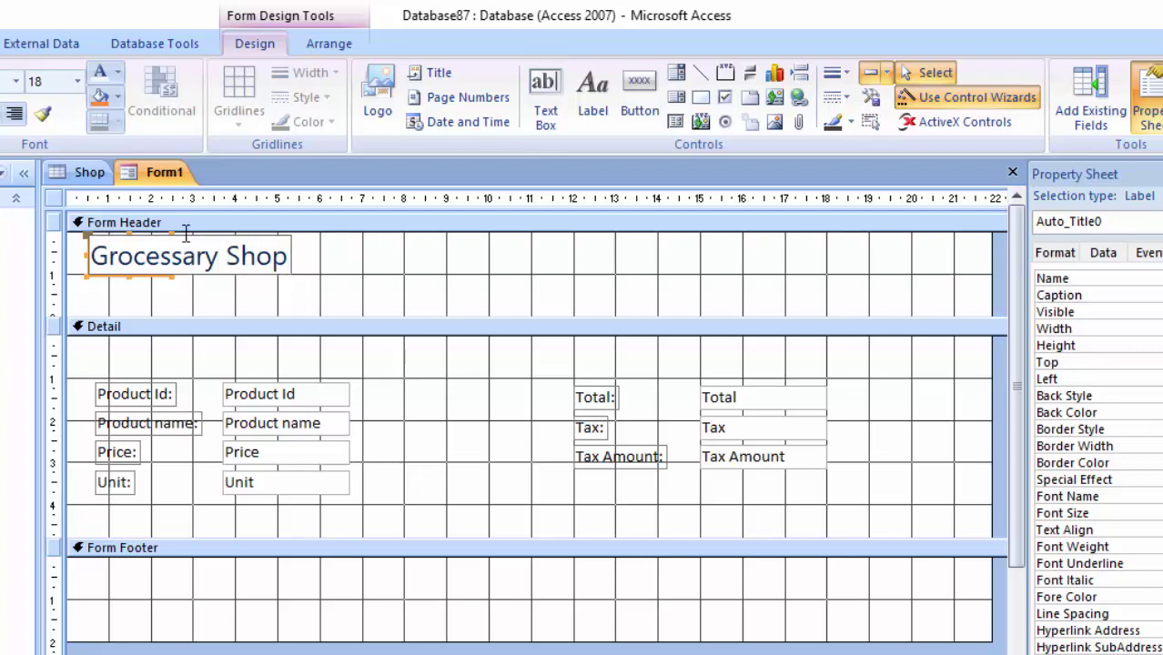
left_click_drag(287, 257, 70, 266)
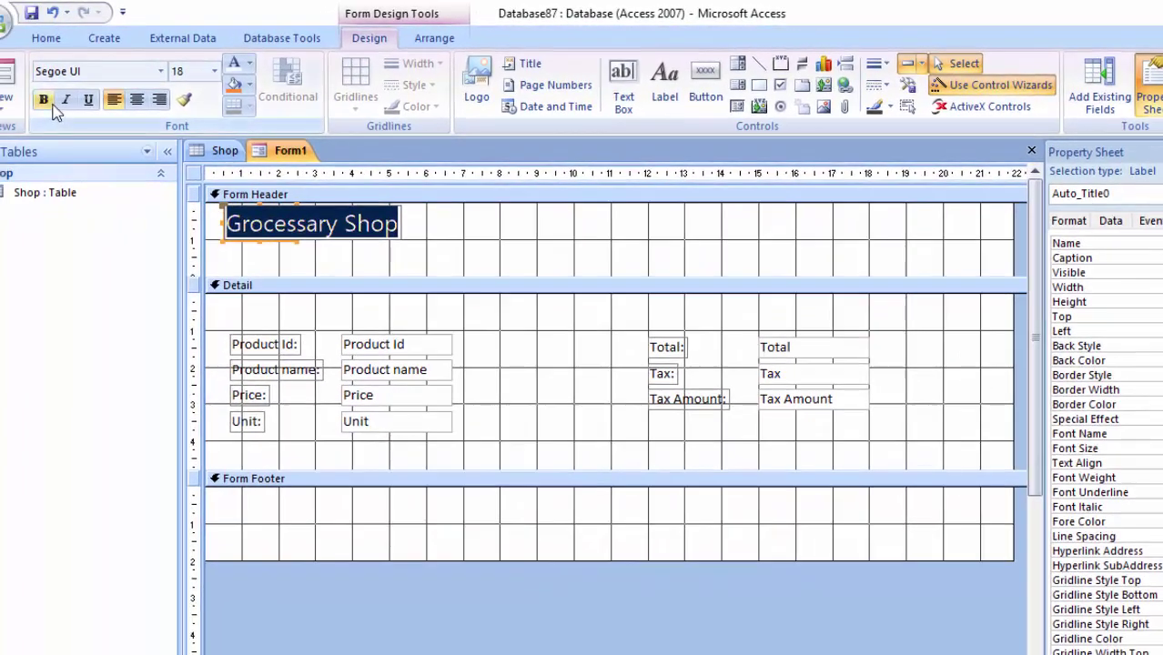
left_click(43, 99)
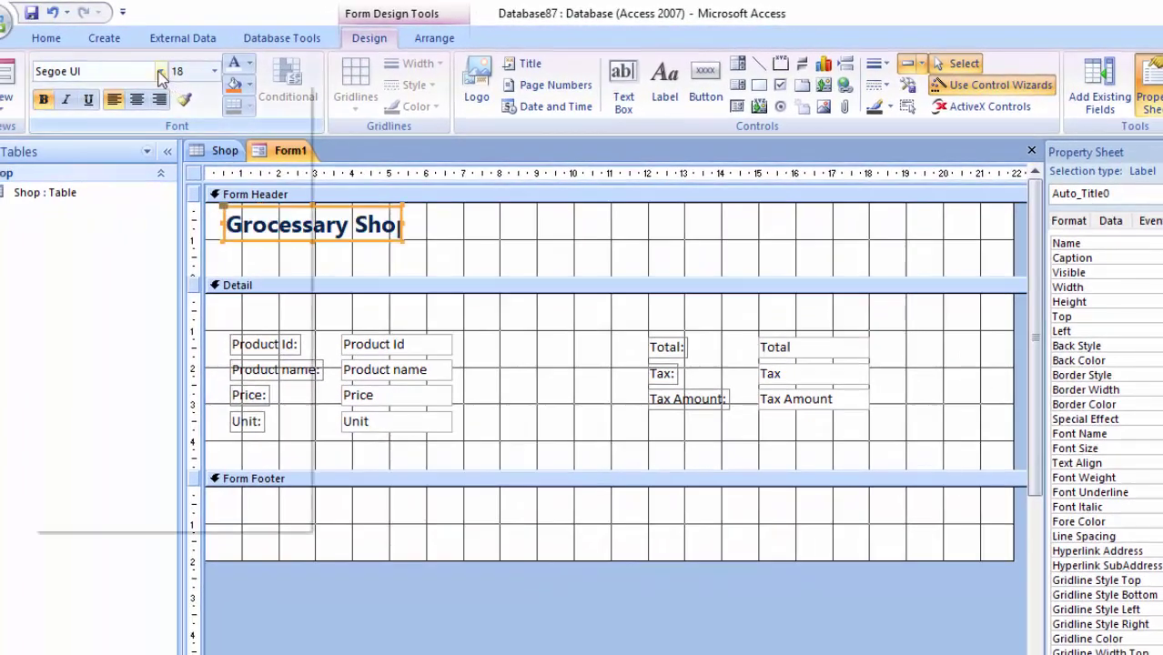
left_click(161, 71)
left_click(109, 235)
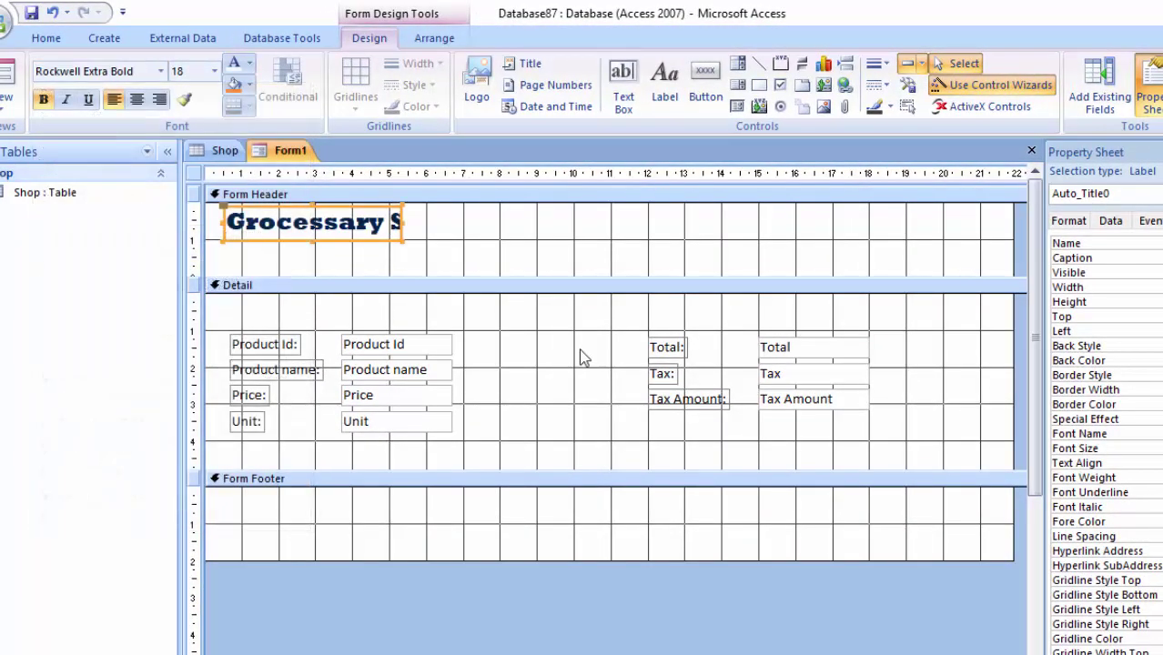
left_click_drag(401, 241, 748, 260)
key("F2")
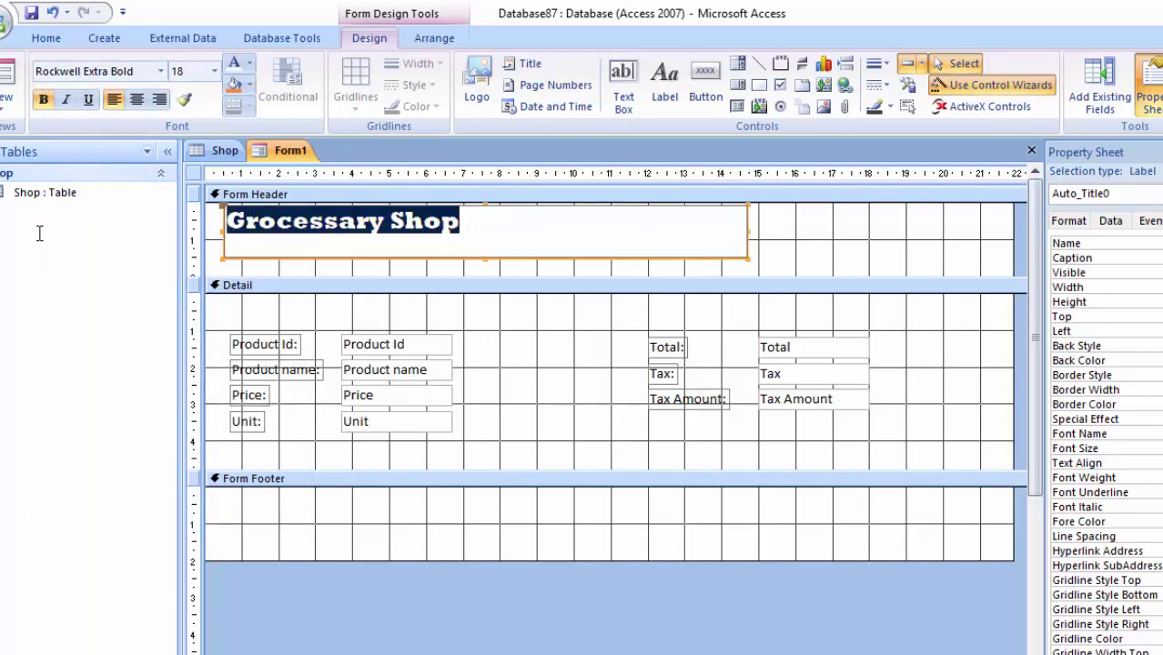
Step: Give the title label a black background and white text
left_click(249, 84)
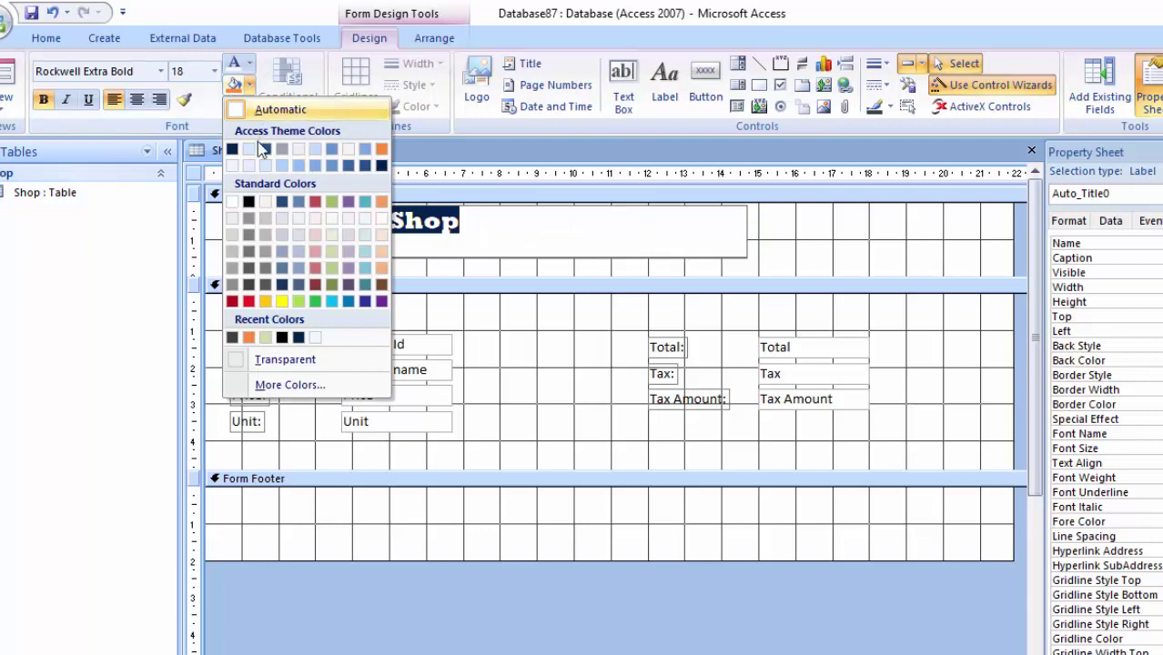
left_click(249, 202)
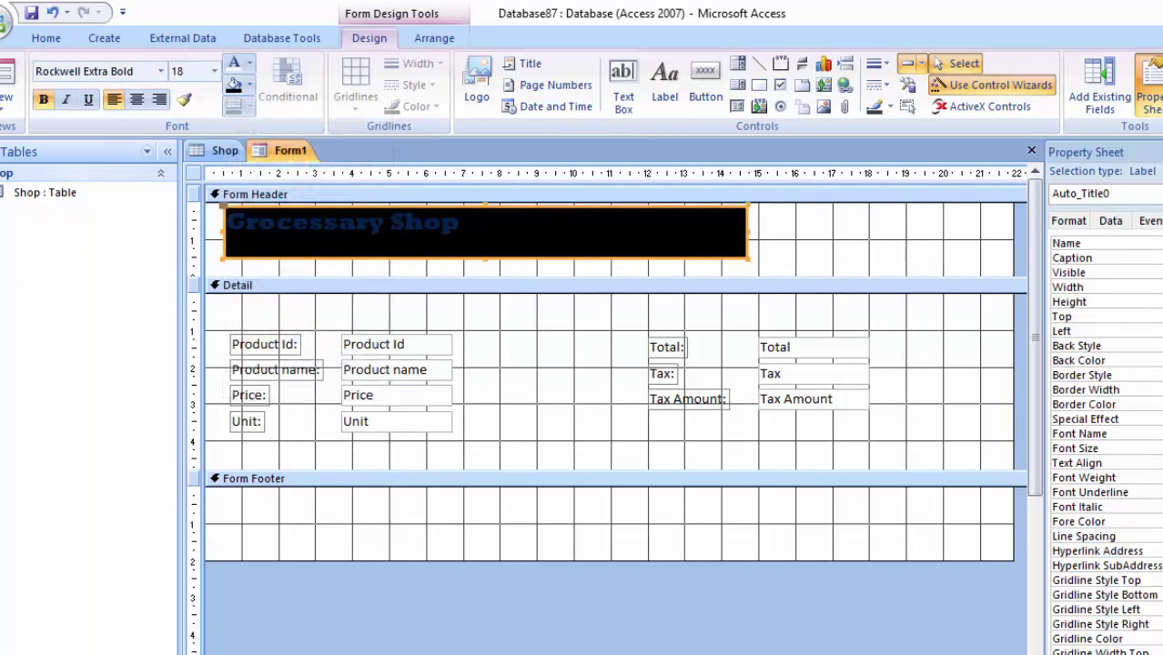
left_click(143, 239)
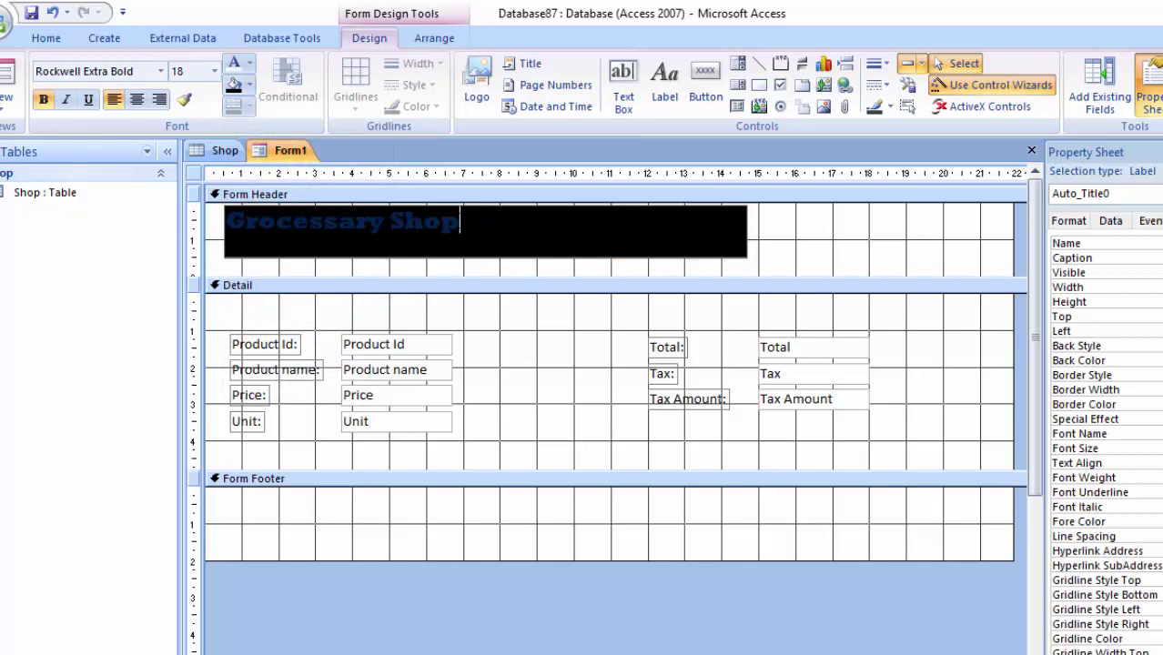
left_click(254, 71)
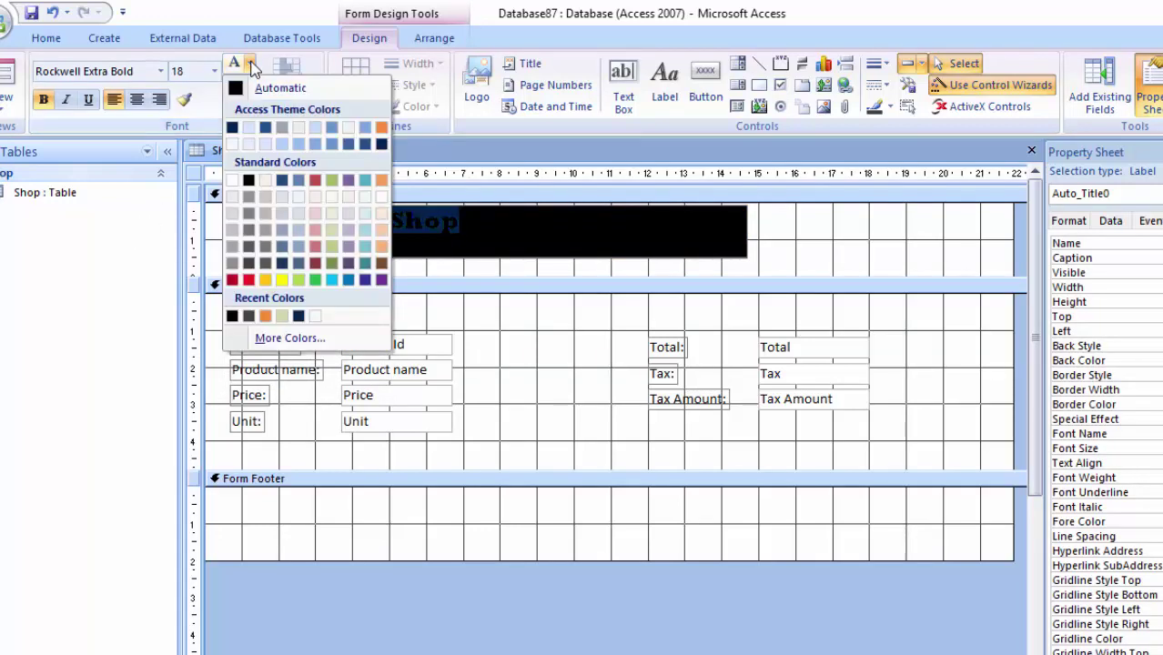
left_click(233, 70)
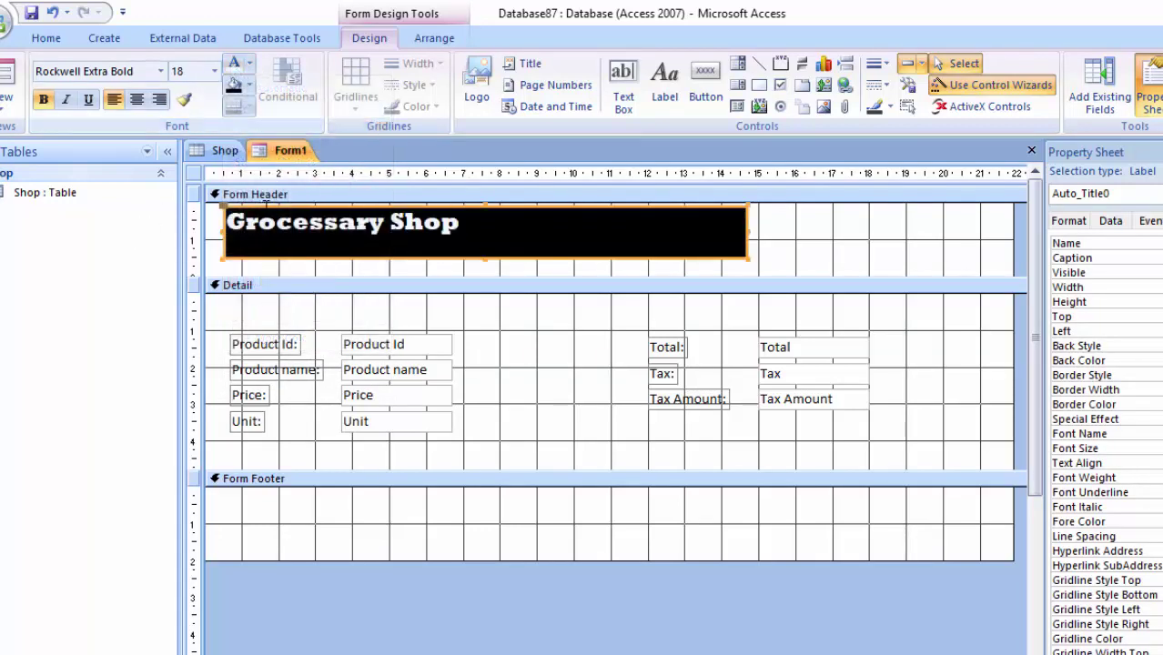
left_click(229, 220)
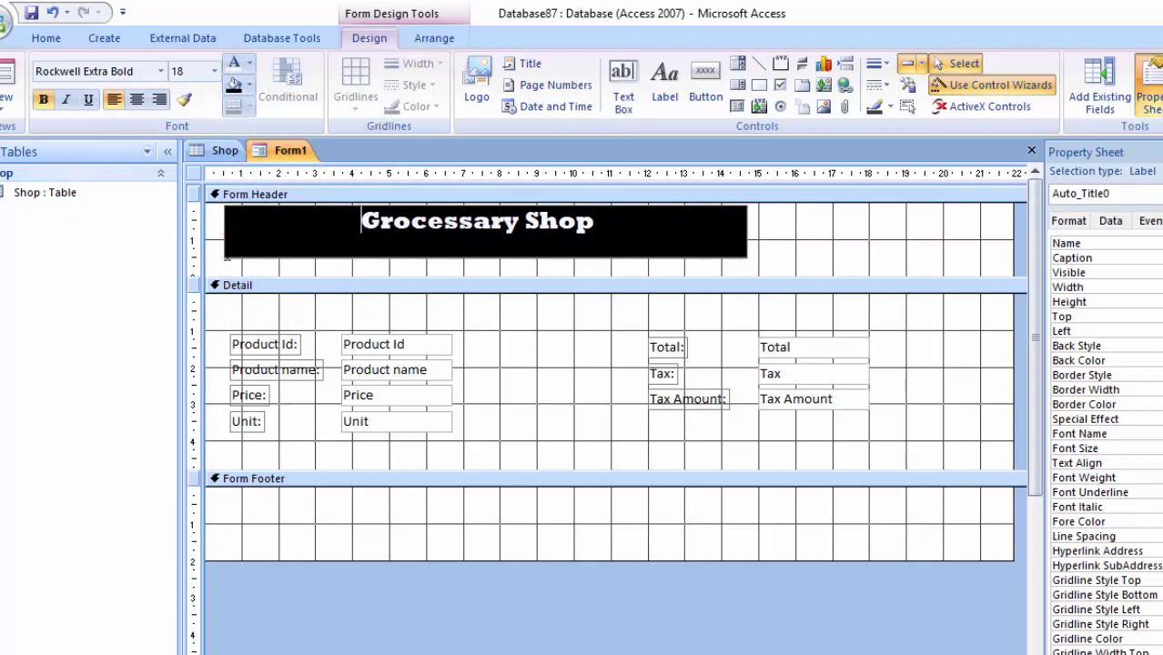
Step: Colour the form header section background orange
left_click(615, 407)
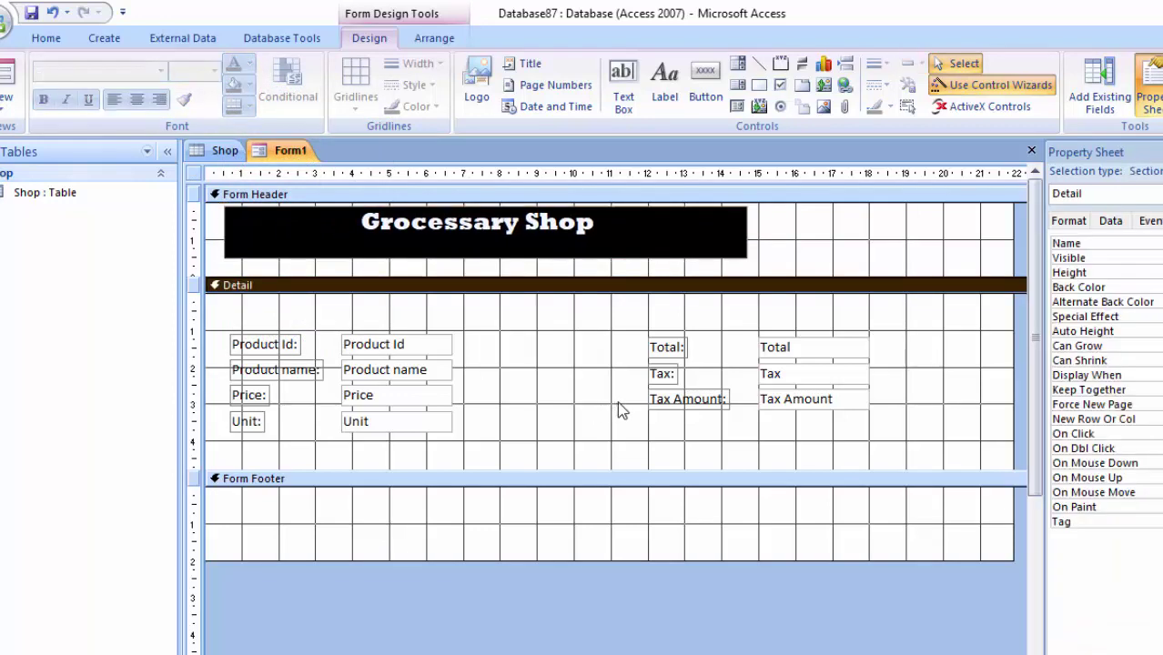
left_click(828, 232)
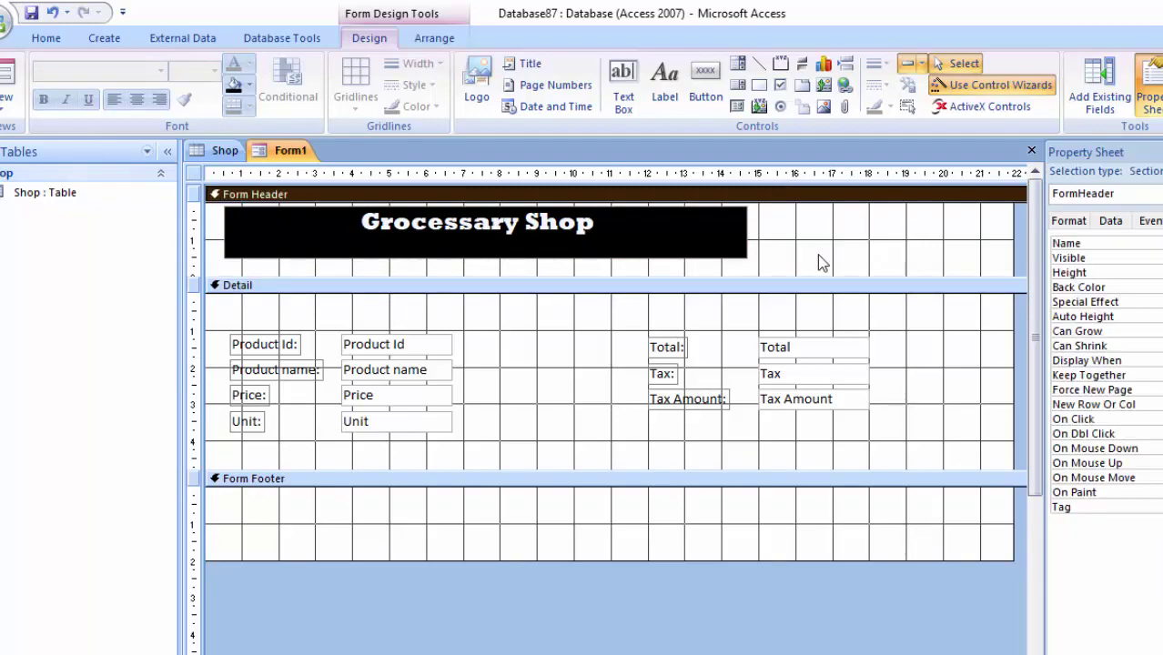
left_click(251, 85)
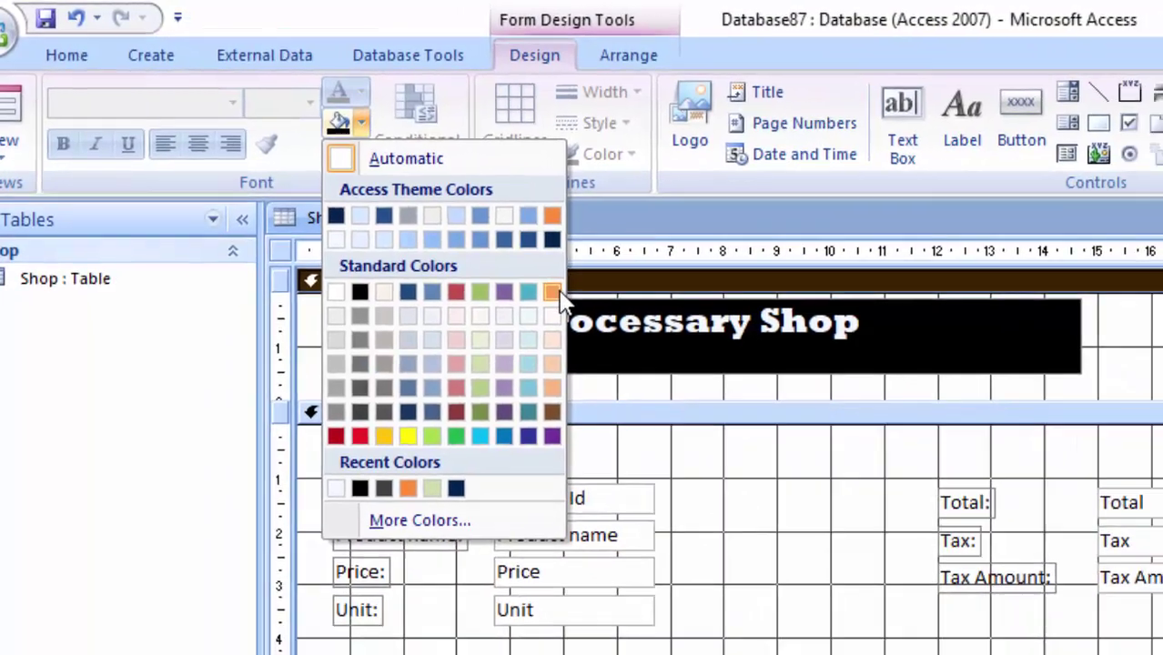
left_click(580, 307)
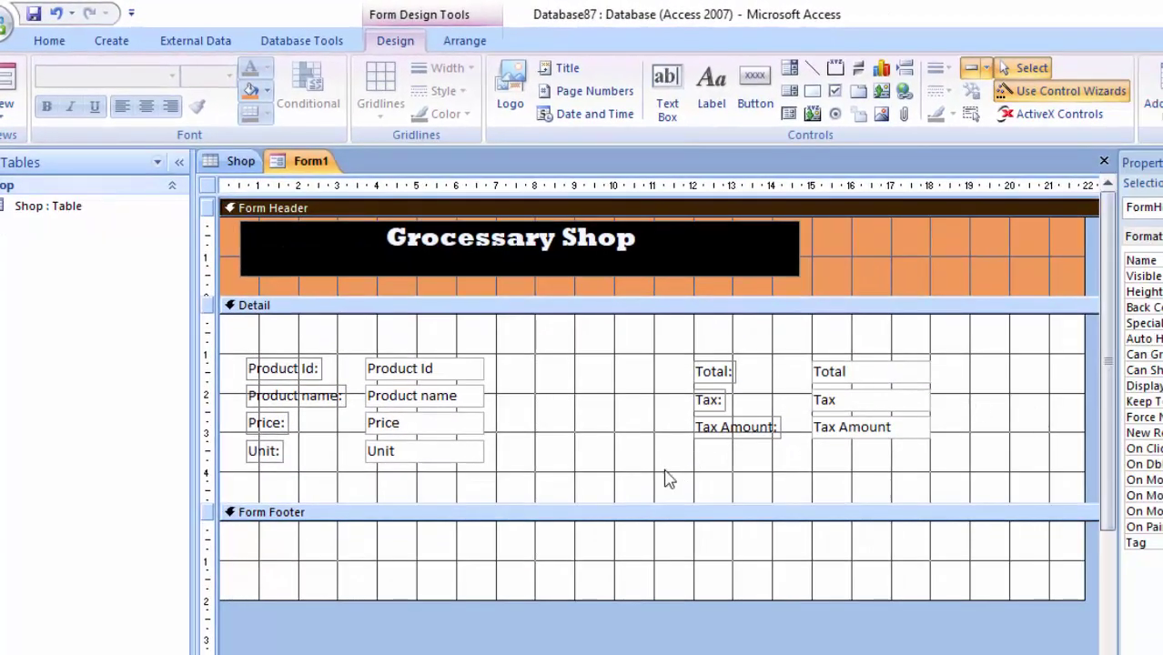
Step: Colour the Detail section background green
left_click(667, 479)
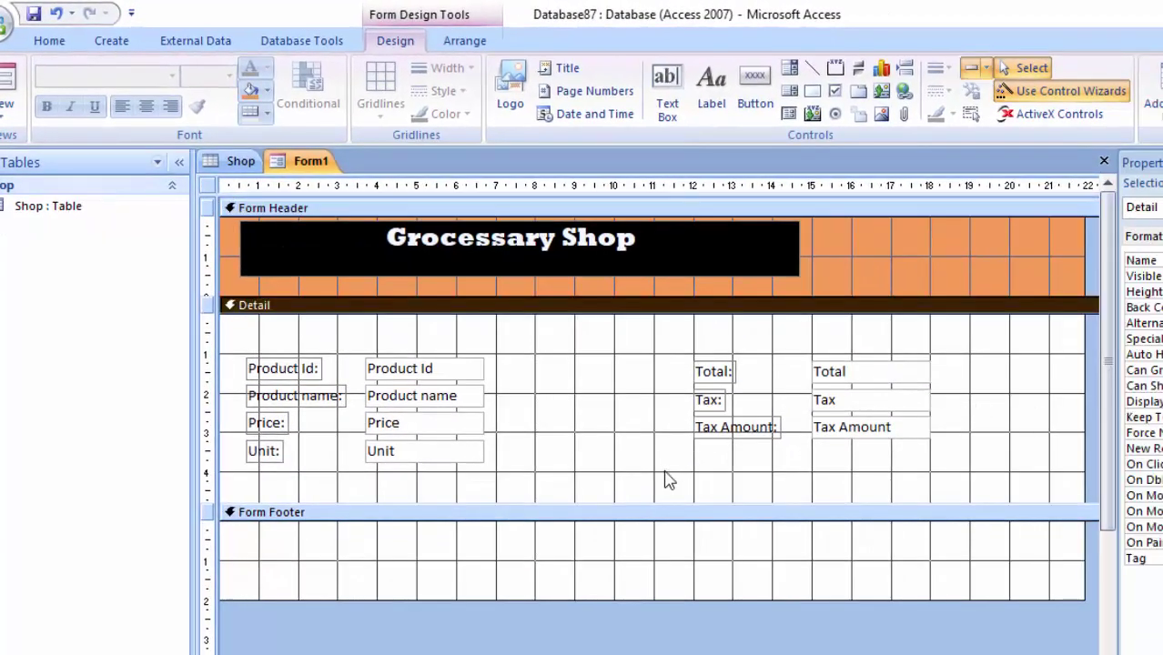
left_click(267, 92)
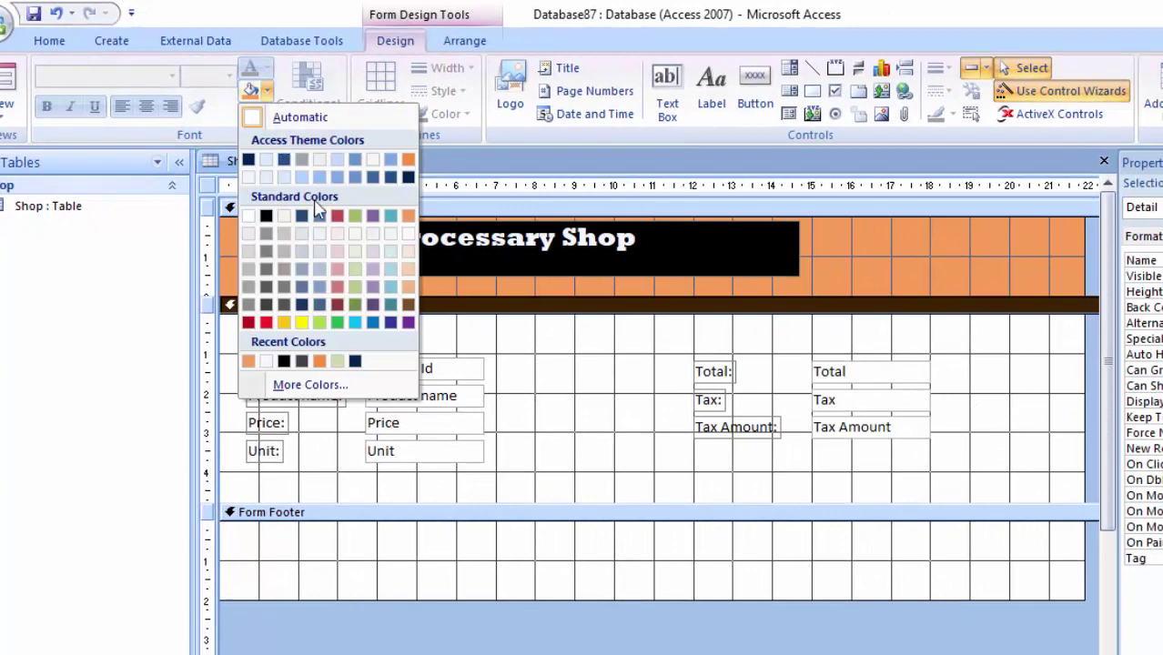
left_click(356, 288)
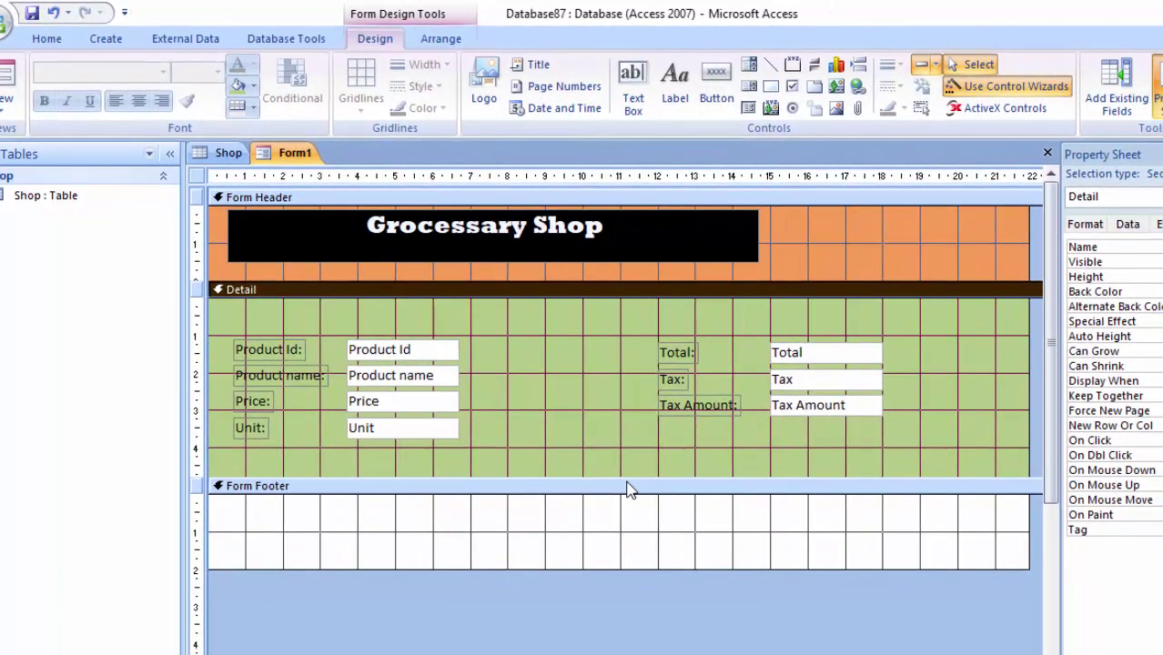
Step: Open the Expression Builder for the Total text box's Control Source property
left_click(854, 359)
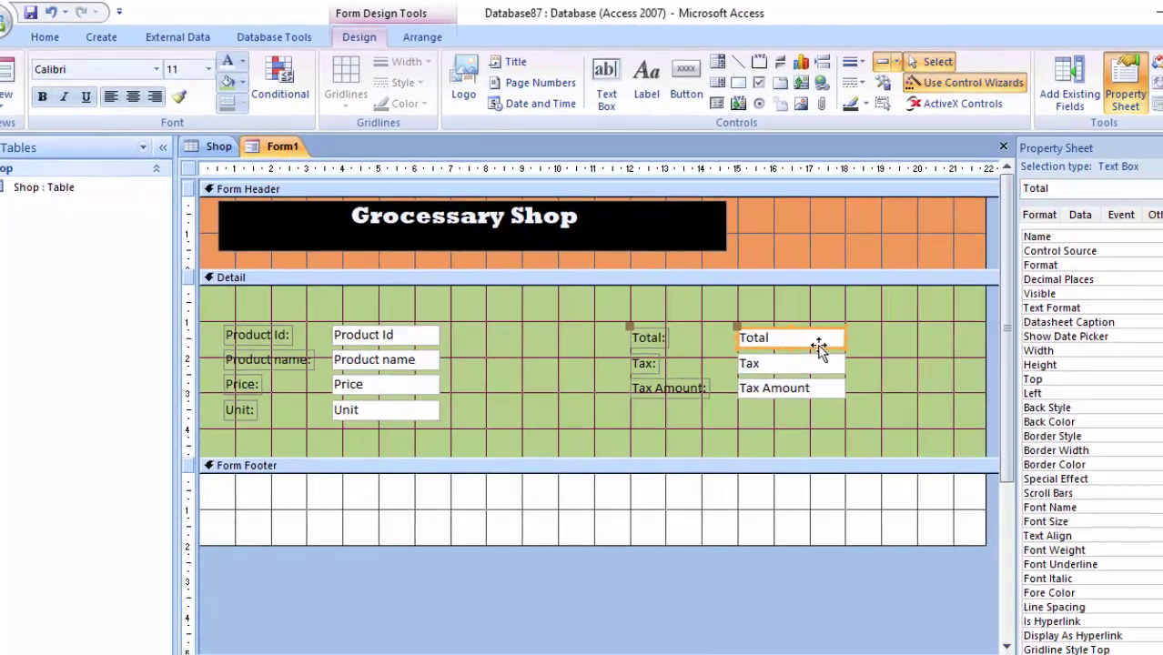
right_click(854, 362)
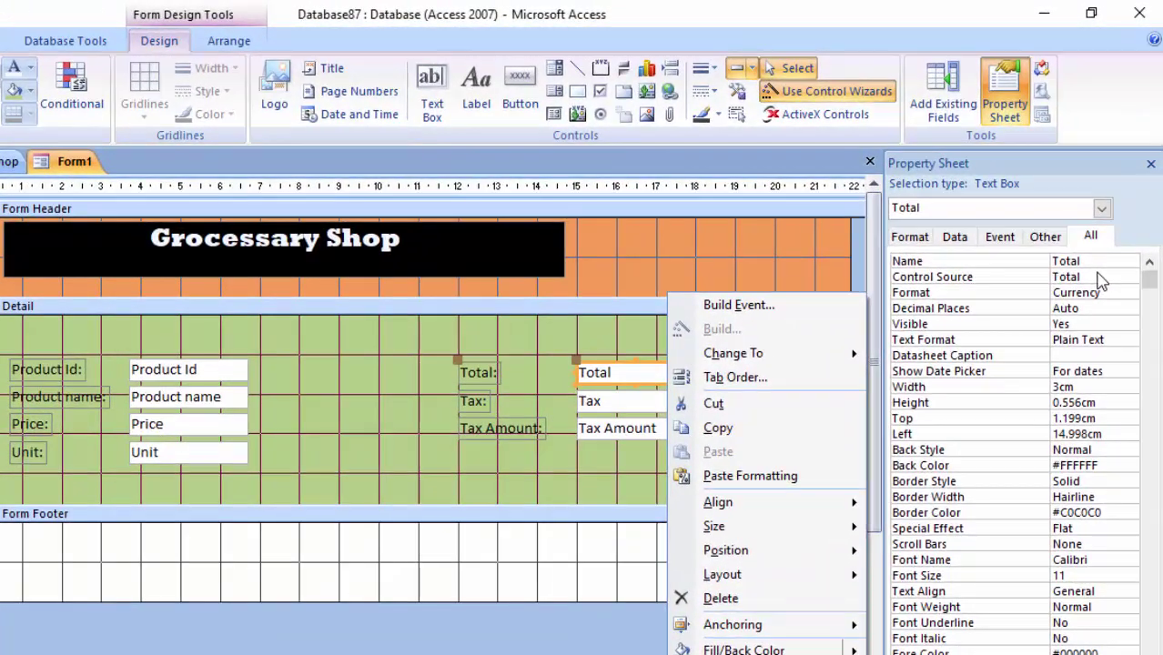
left_click(1112, 225)
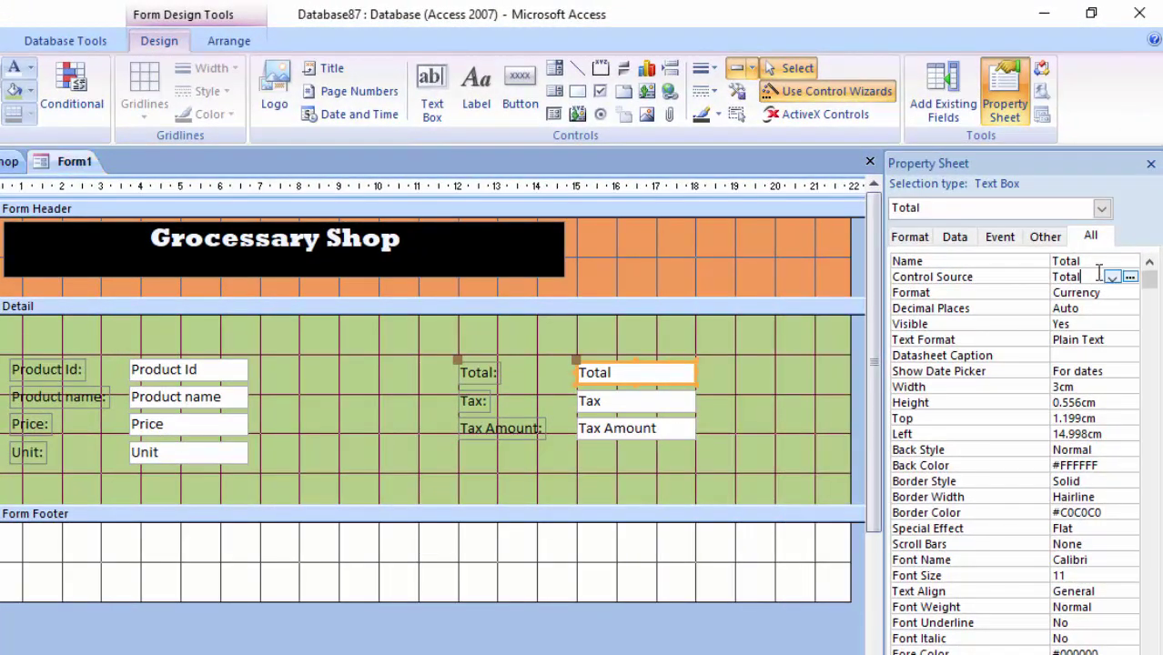
left_click(1129, 277)
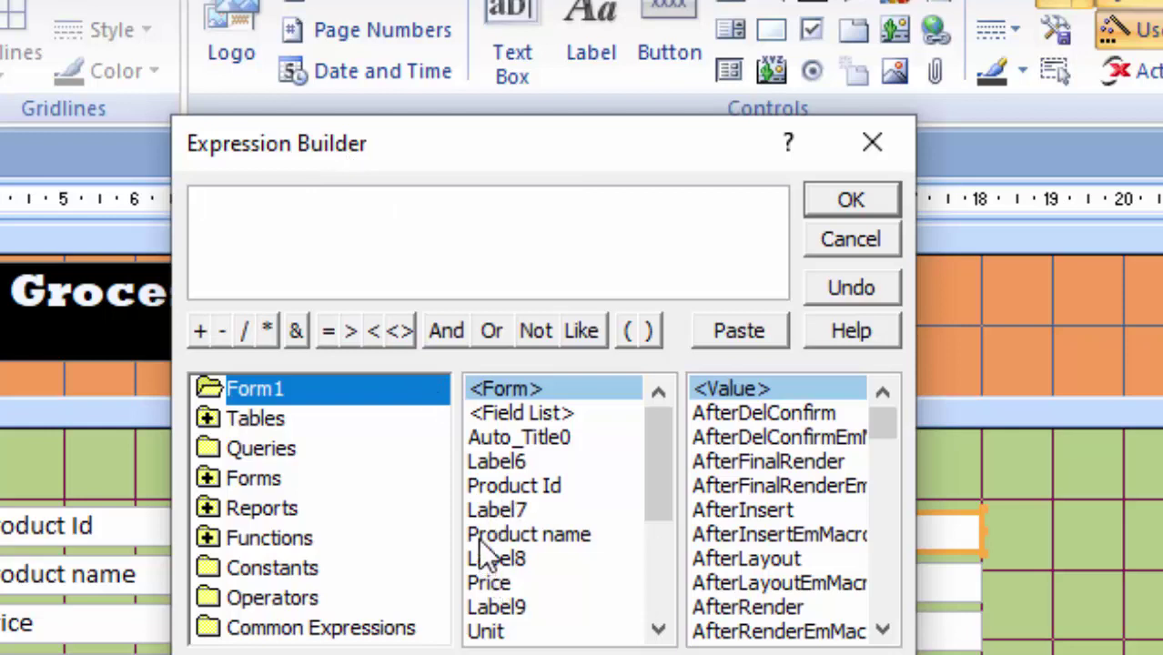
Step: Set the Total box's control source to the expression =[Price]*[Unit]
double_click(509, 591)
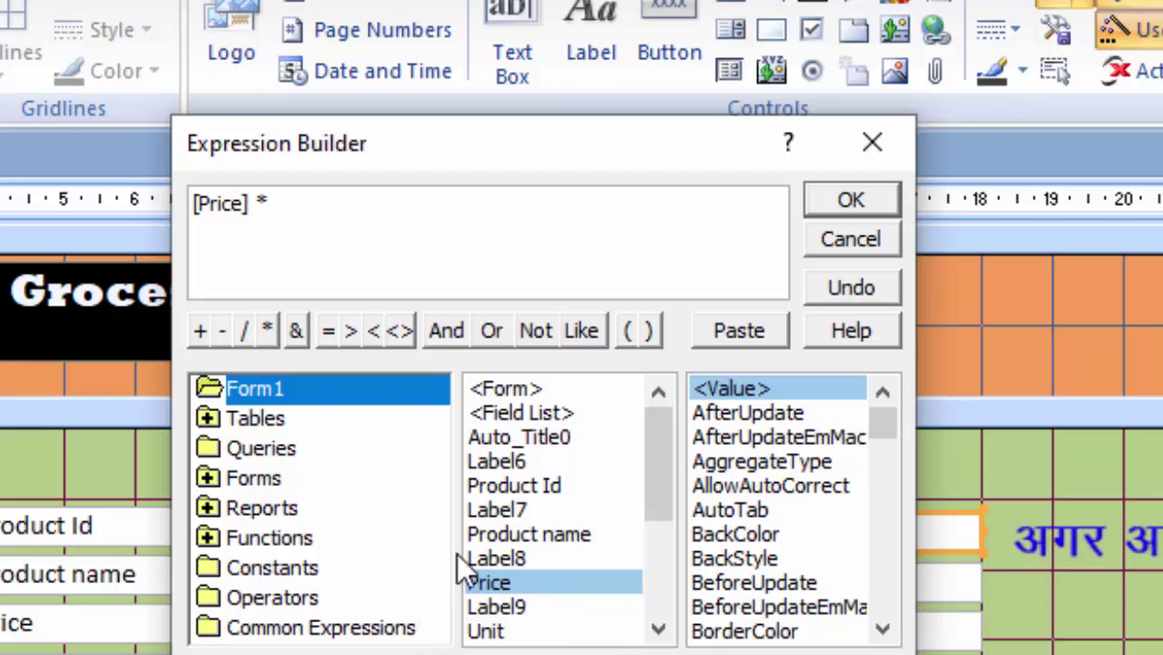
left_click(497, 632)
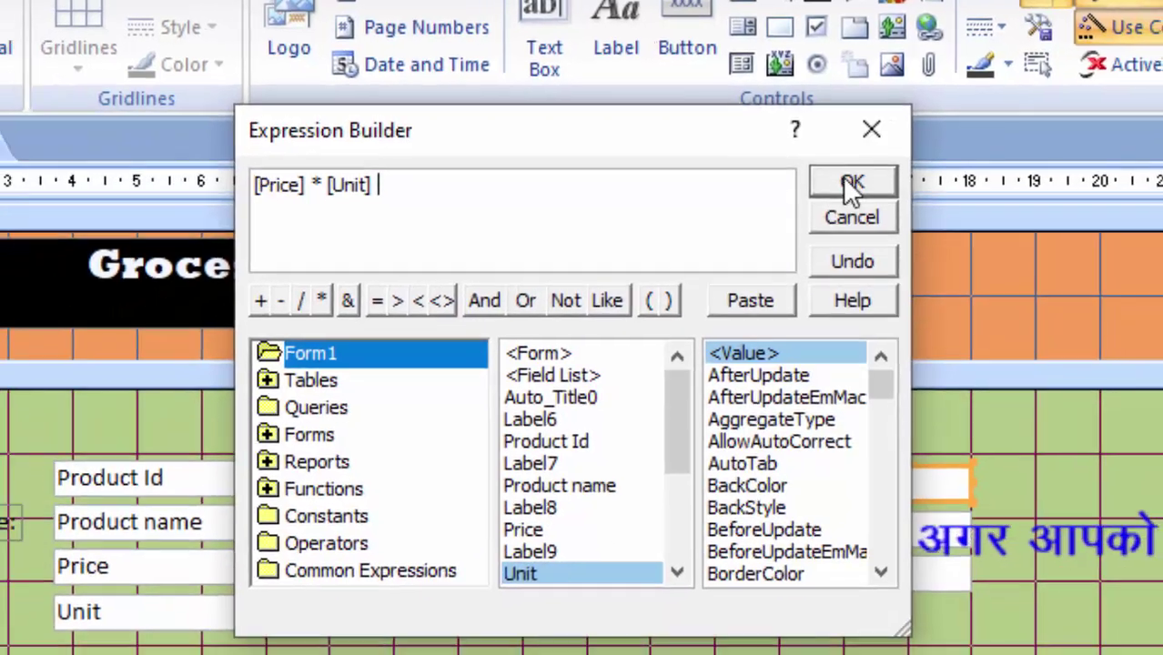
left_click(851, 200)
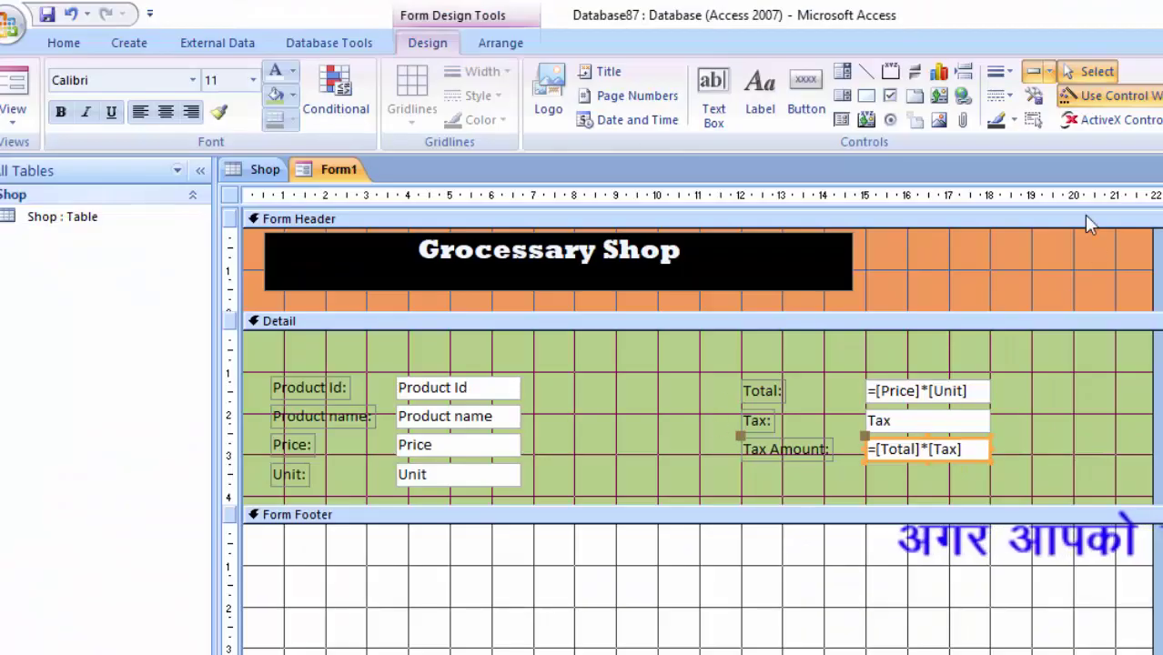
left_click(805, 88)
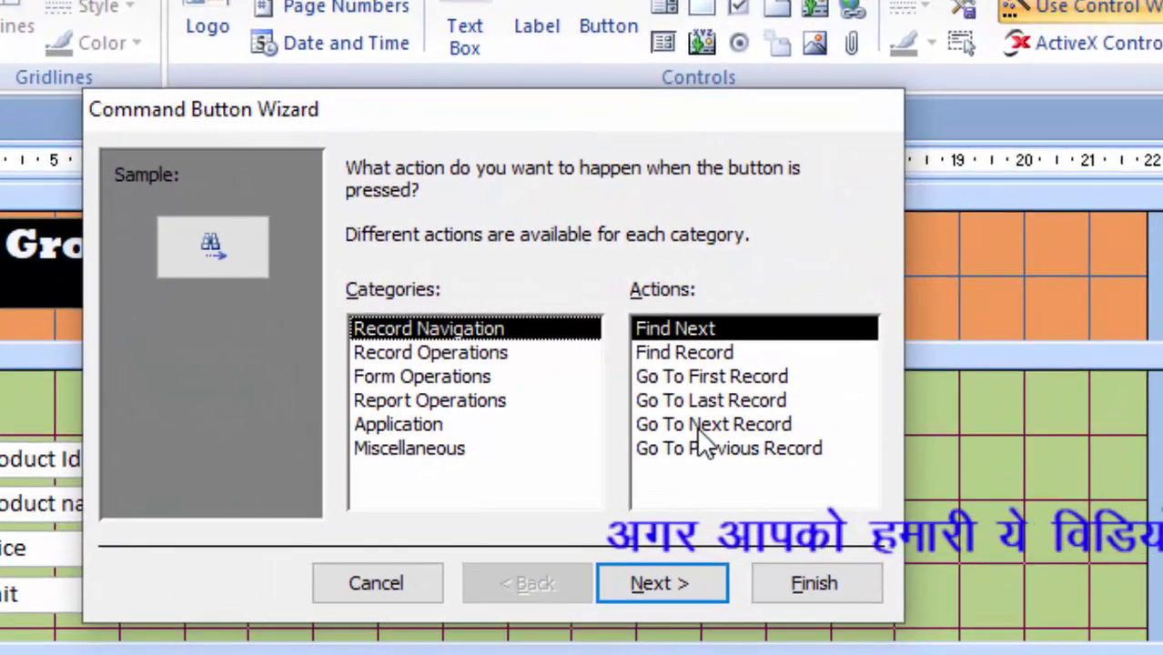
Step: Create a text-labelled Go To Next Record button in the form footer and enlarge it
left_click(862, 365)
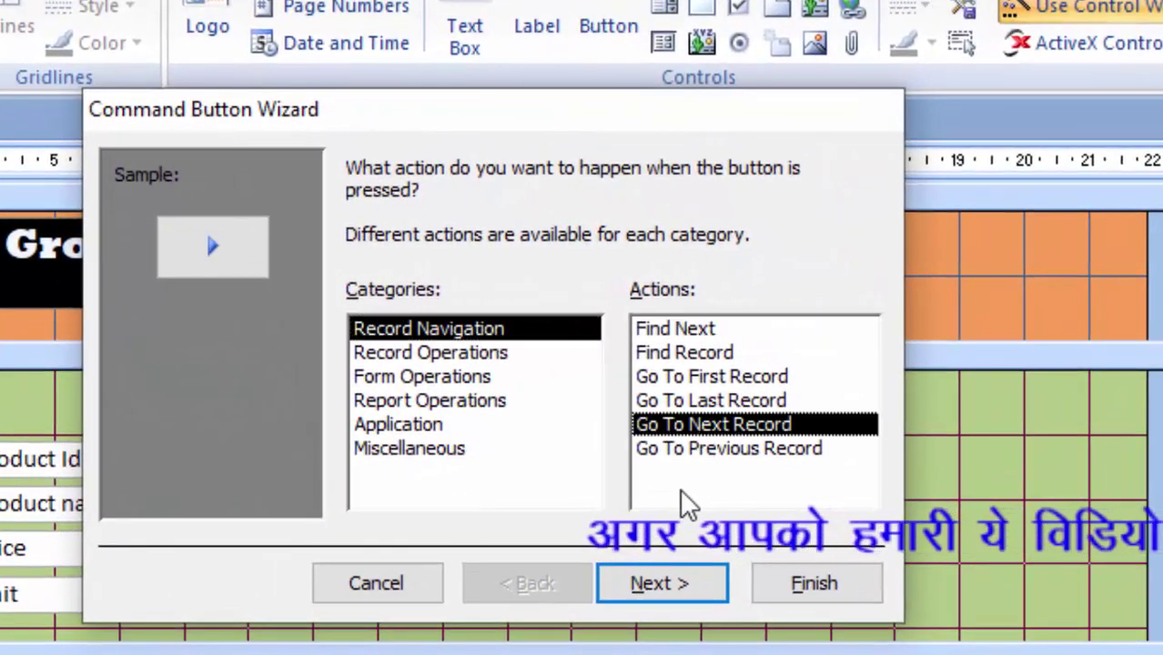
left_click(675, 582)
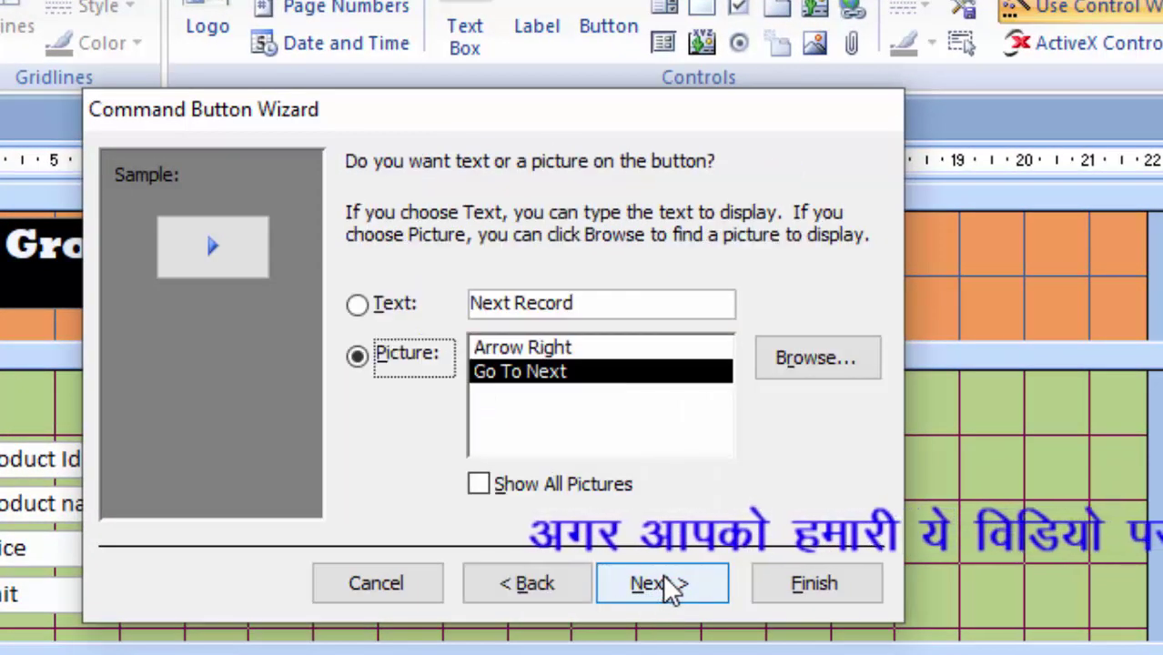
left_click(373, 309)
left_click(687, 587)
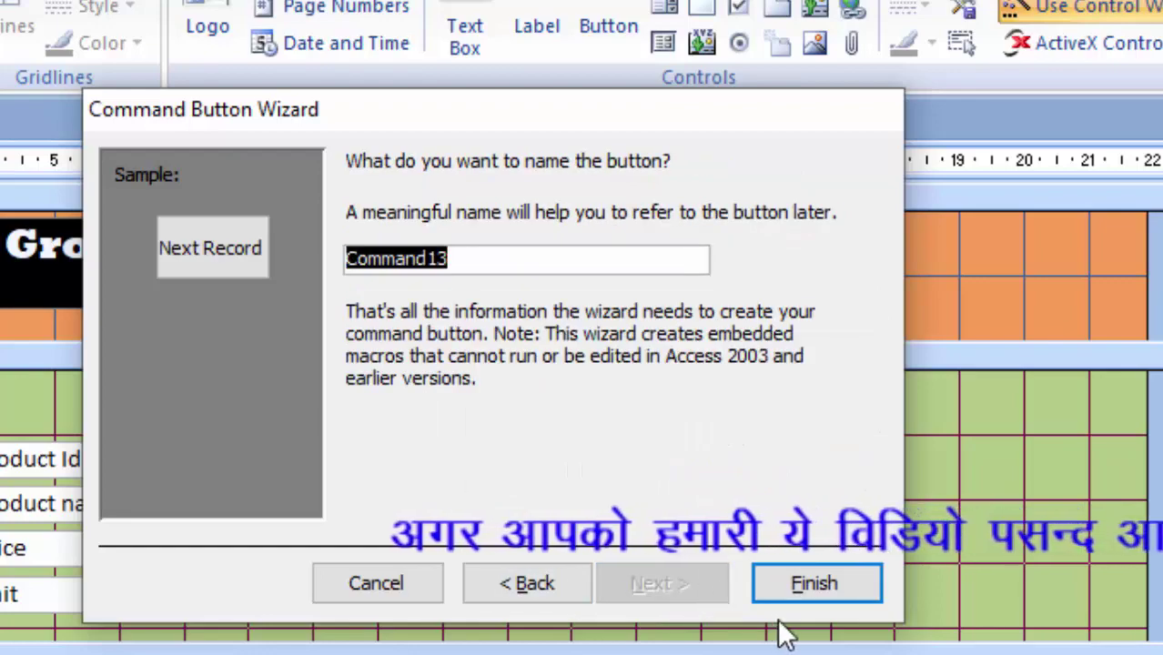
left_click(769, 579)
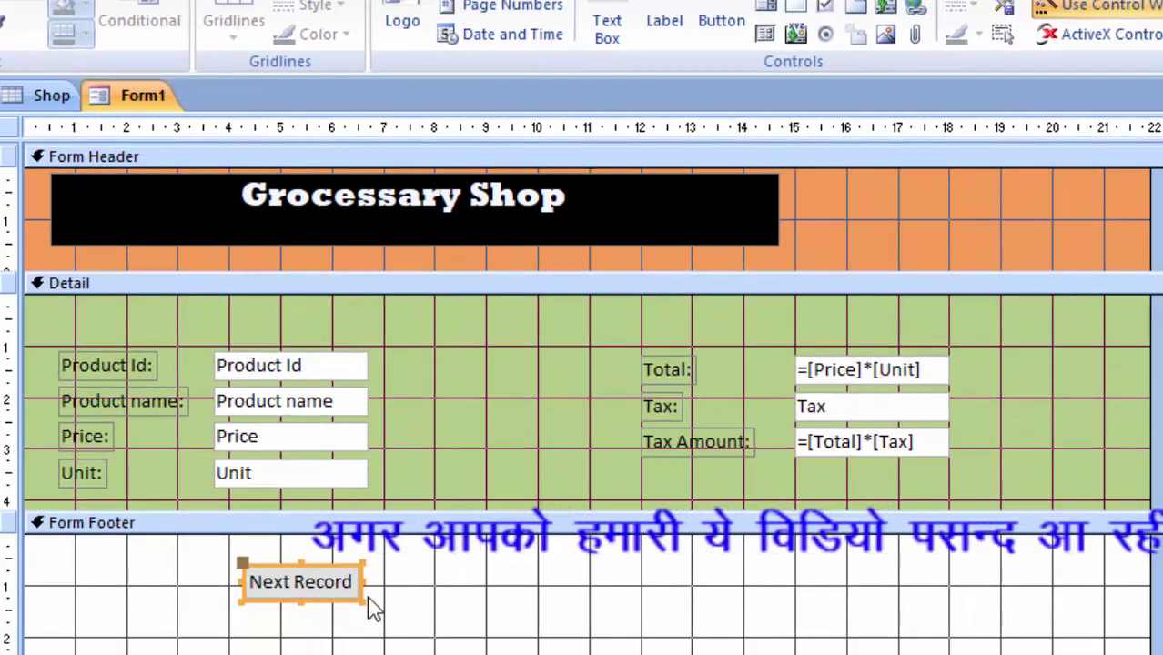
left_click_drag(360, 602, 391, 616)
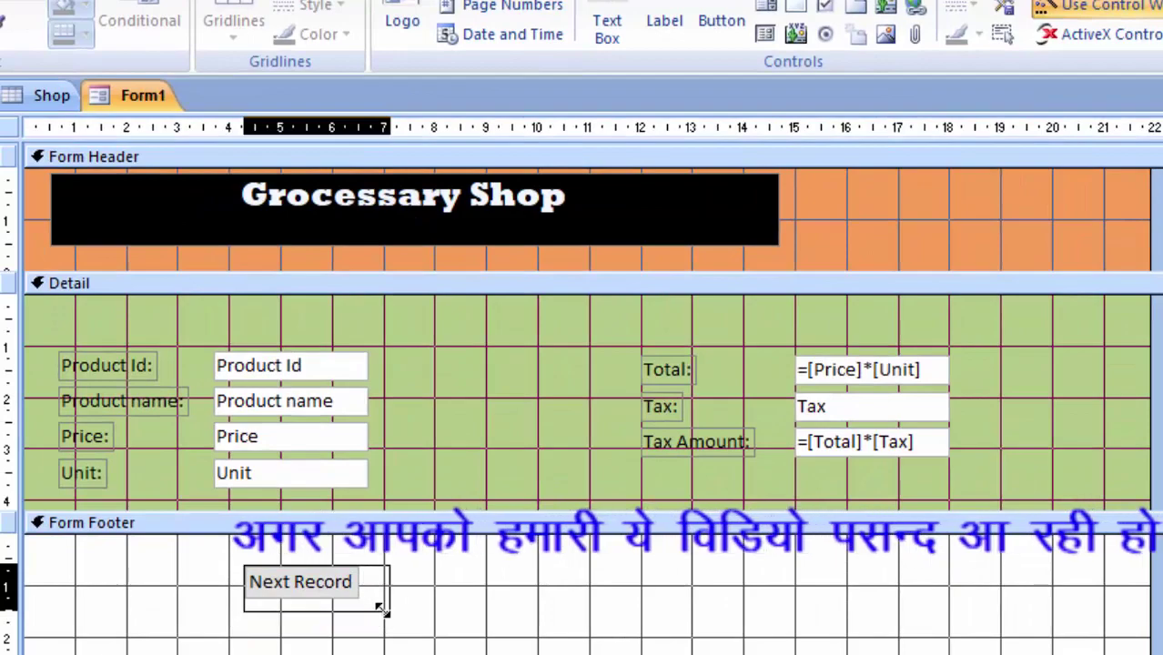
left_click(503, 615)
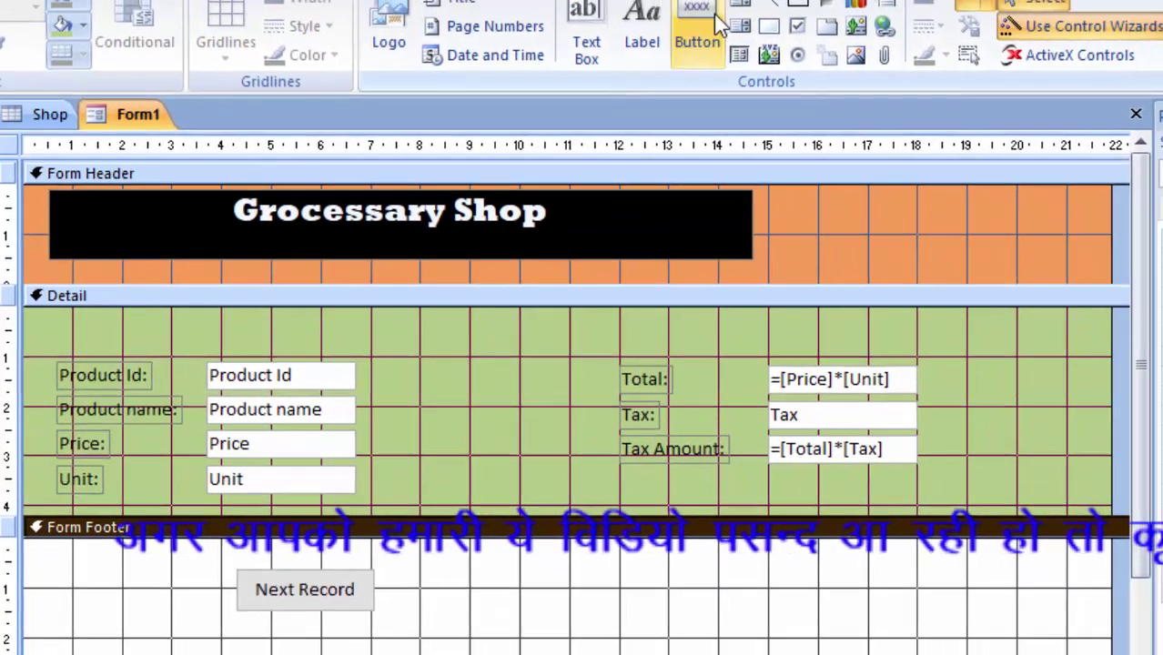
left_click(717, 25)
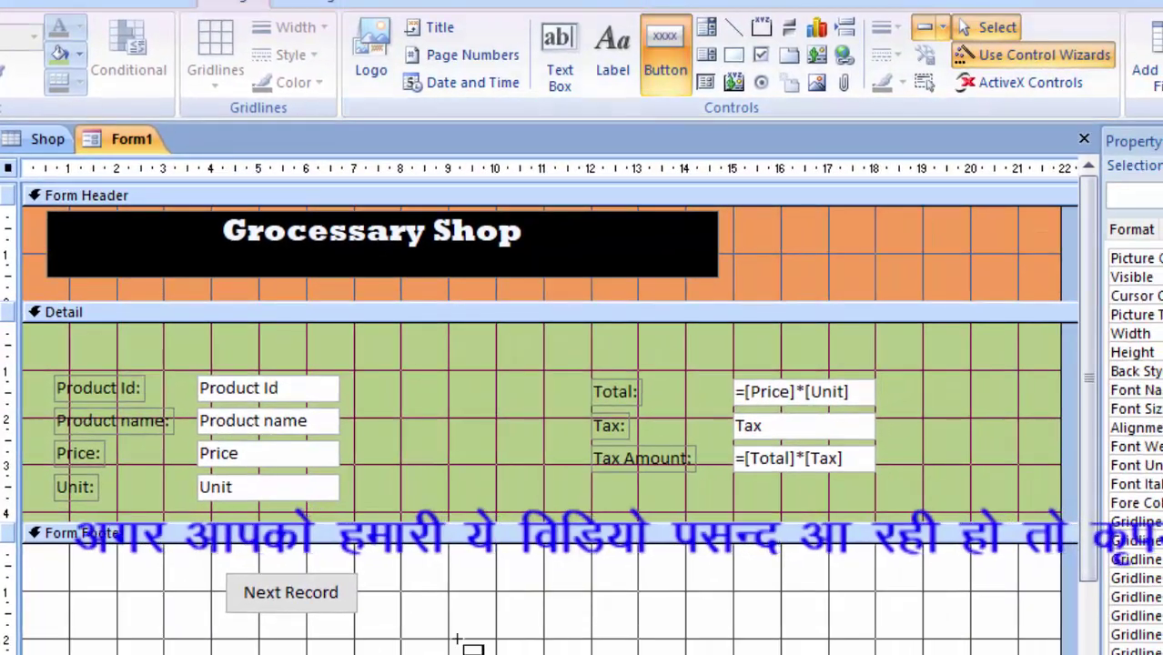
Step: Add a Go To Previous Record footer button with the text caption 'Previous Record'
left_click_drag(429, 575, 568, 615)
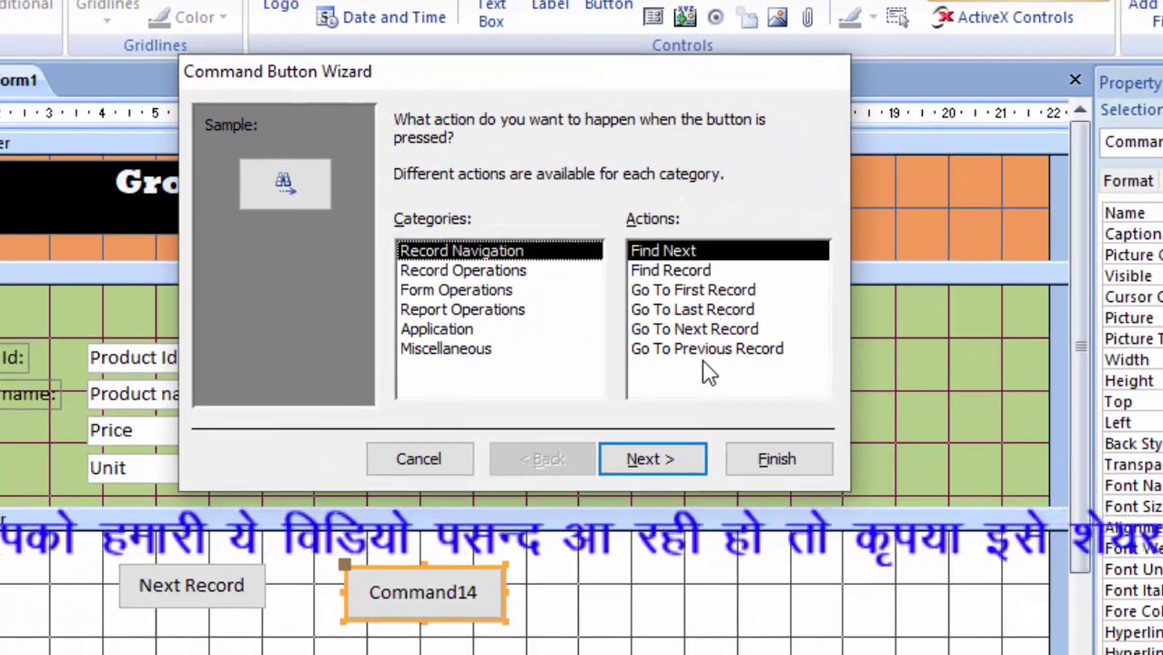
left_click(684, 349)
left_click(669, 461)
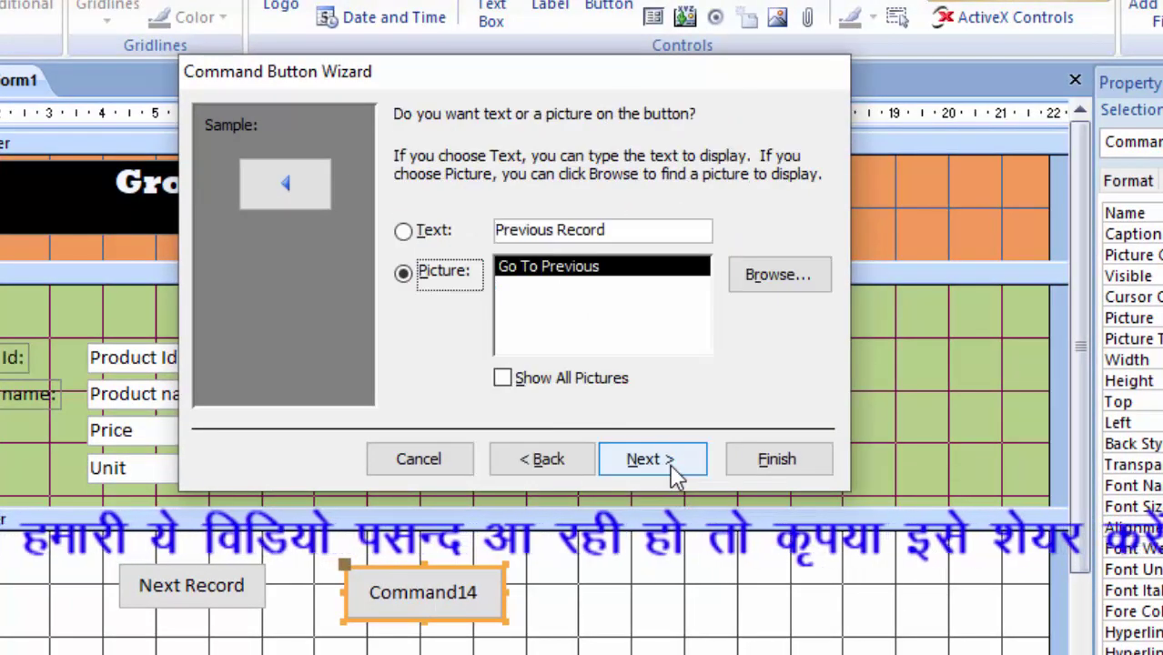
left_click(426, 233)
left_click(619, 459)
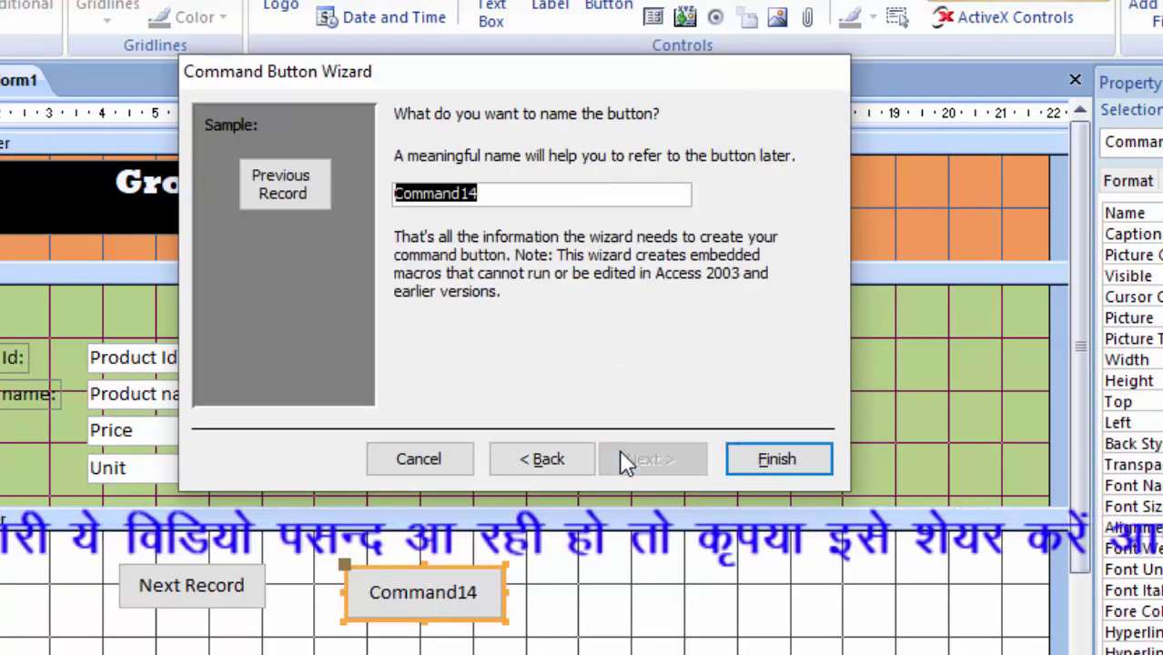
left_click(778, 459)
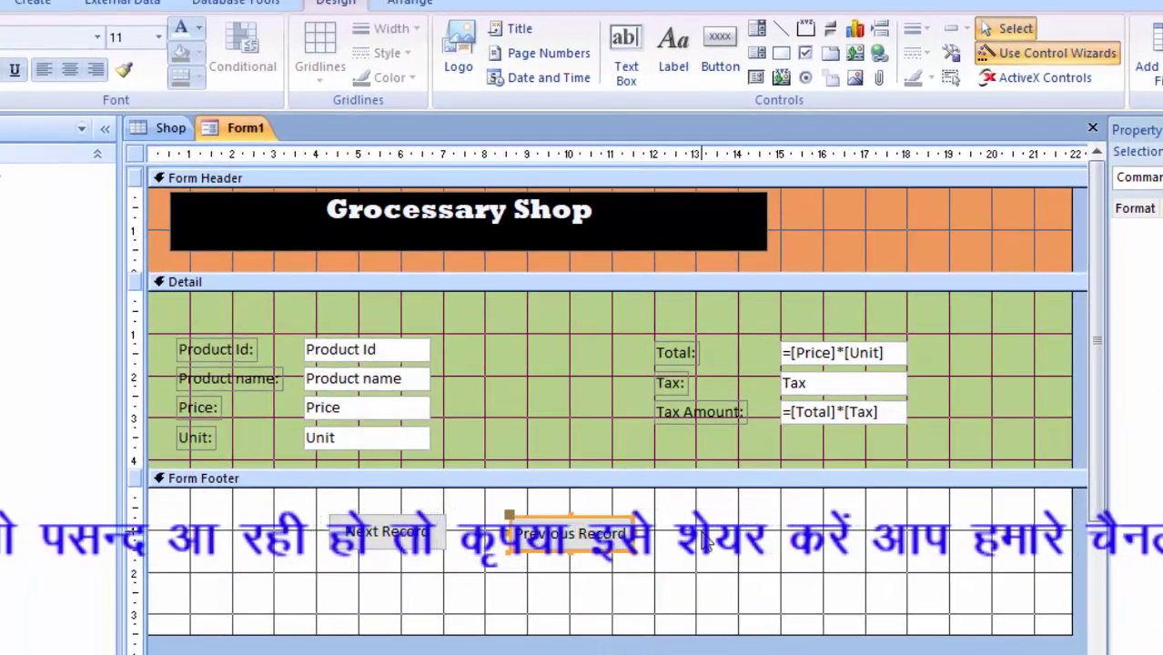
Step: Move the Previous Record button alongside the Next Record button
left_click(582, 560)
left_click(580, 544)
left_click_drag(579, 545, 559, 540)
left_click(682, 545)
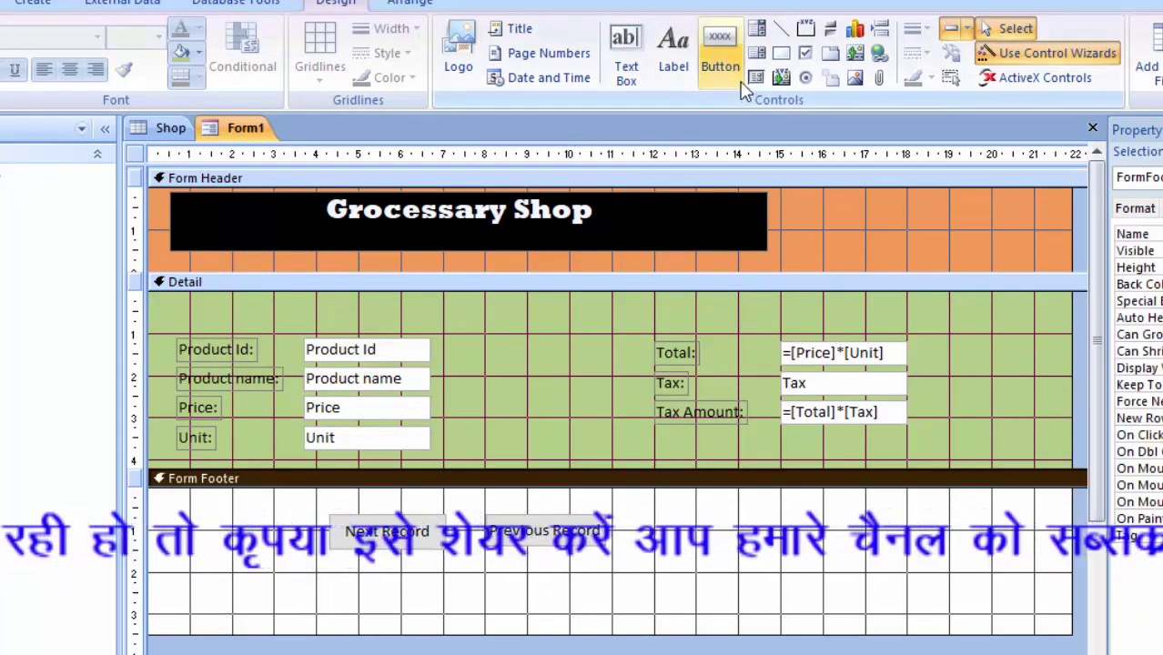
Step: Add an Add New Record footer button labelled 'Add Record' right of Previous Record, then enlarge it
left_click(732, 38)
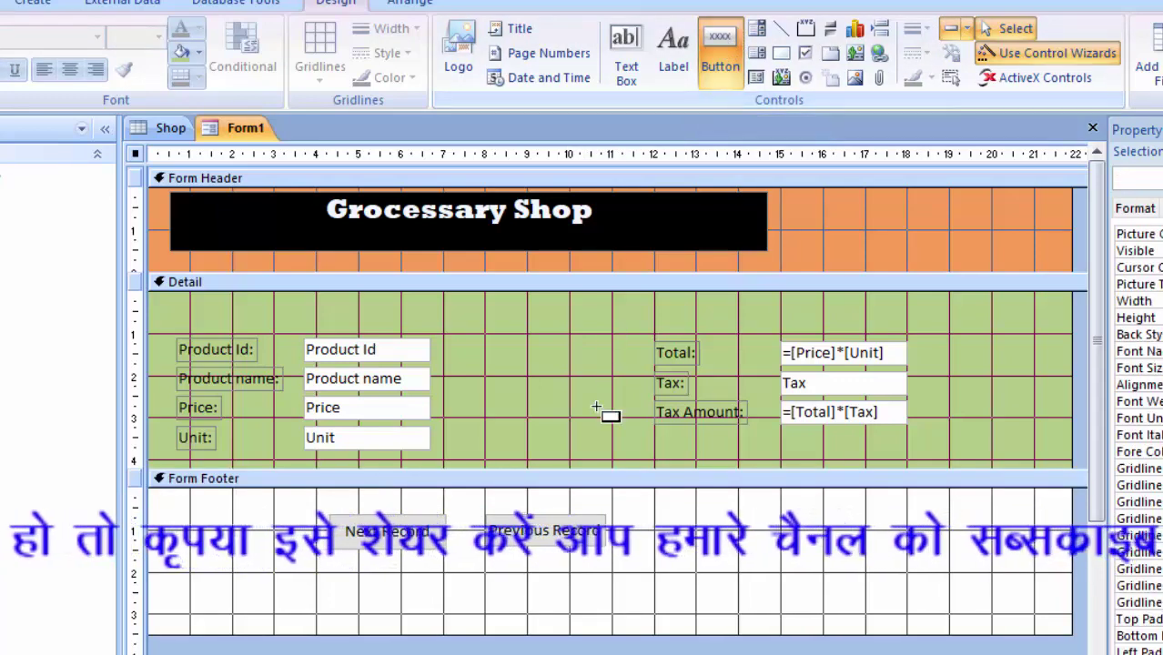
left_click_drag(652, 515, 784, 546)
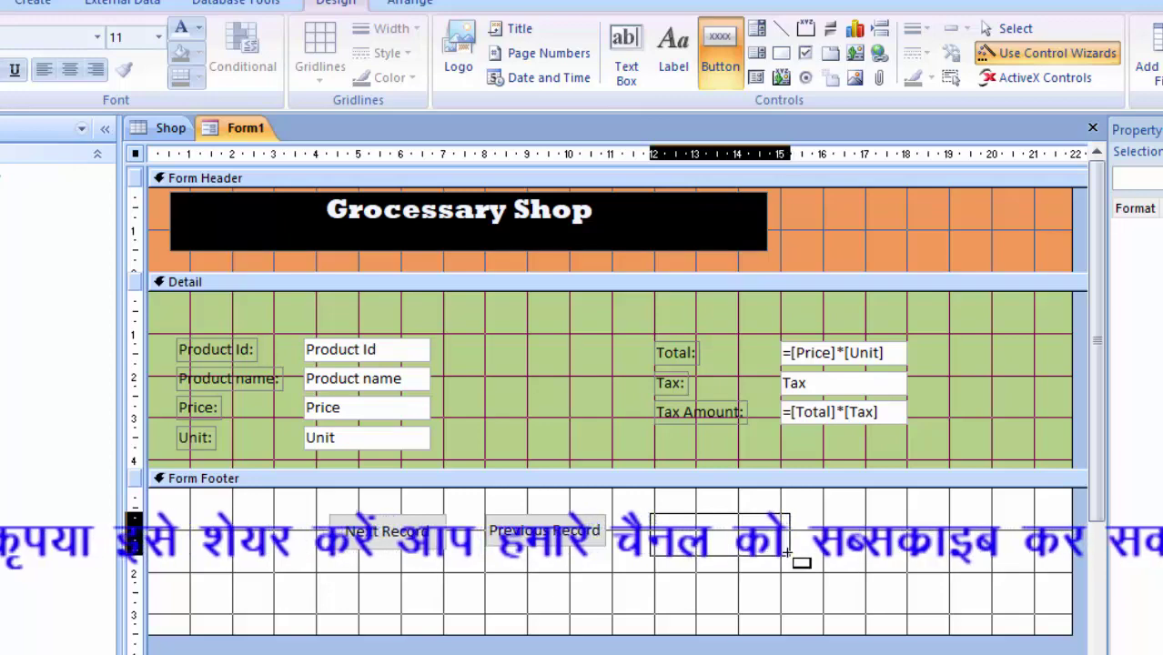
left_click_drag(785, 547, 789, 551)
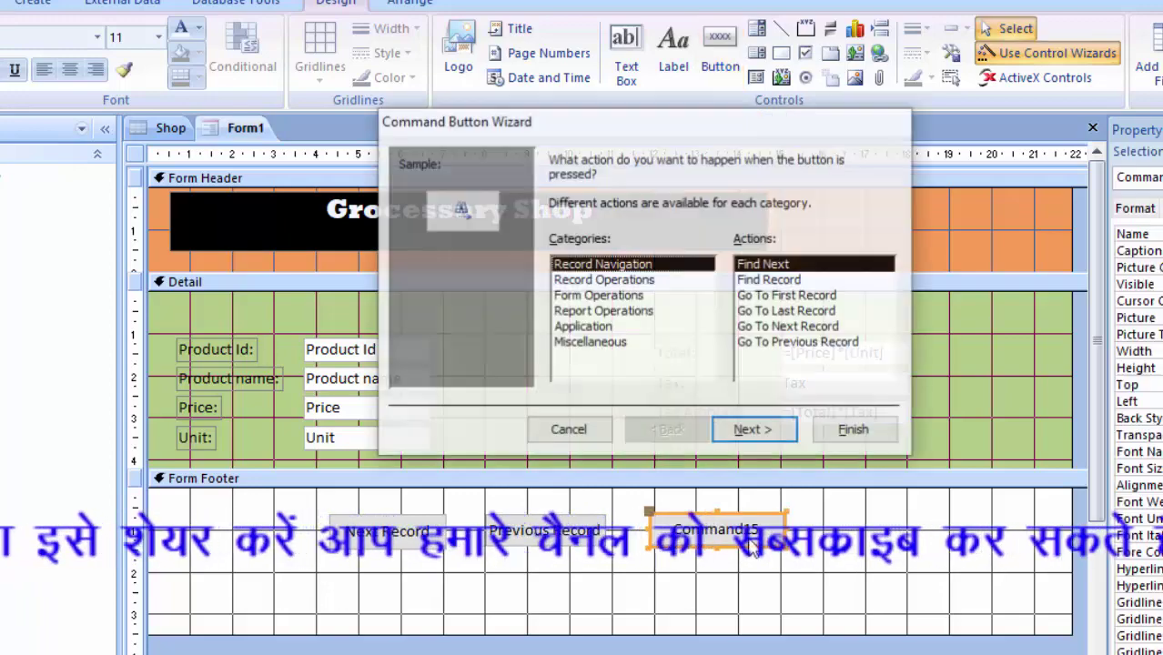
left_click(604, 281)
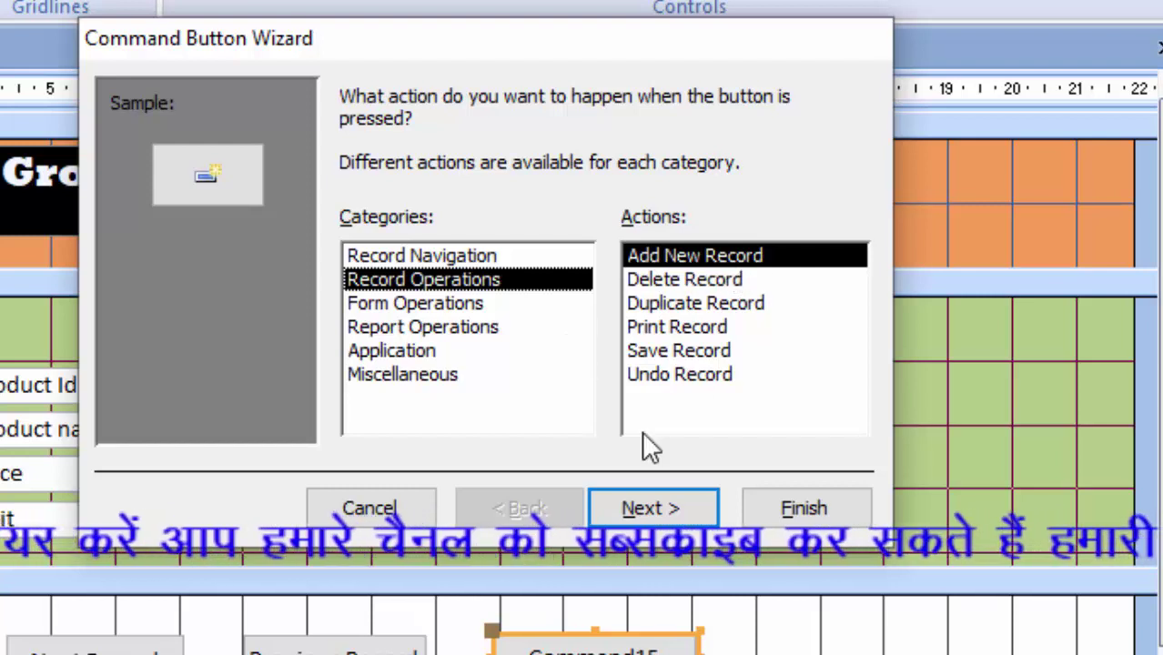
left_click(680, 515)
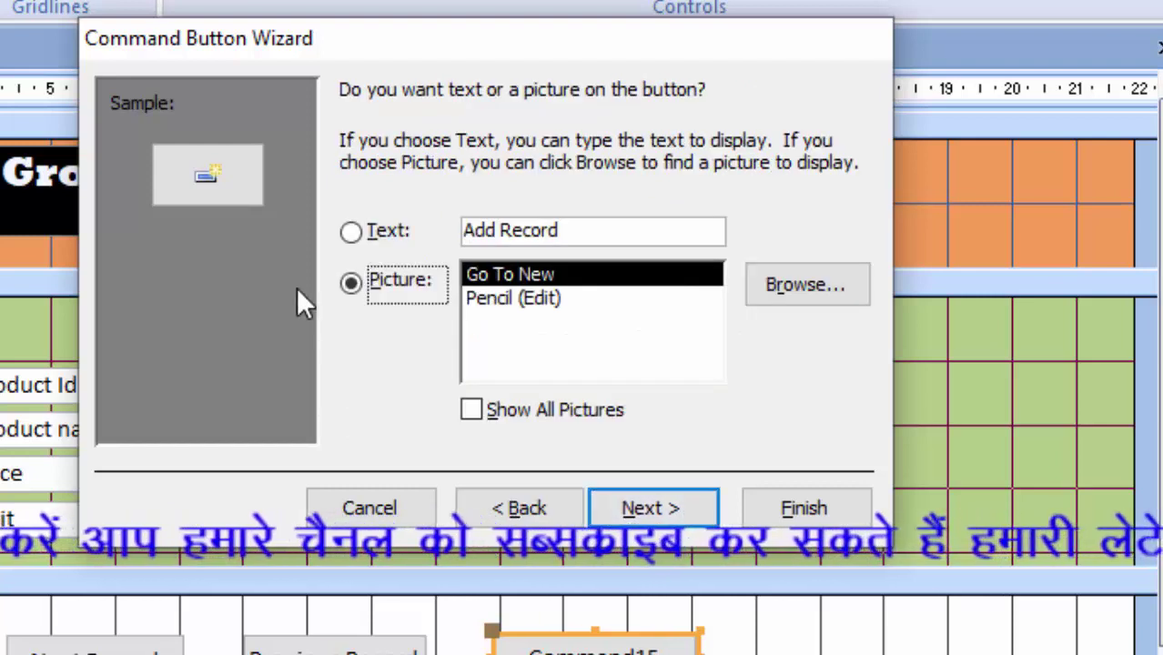
left_click(351, 231)
left_click(665, 506)
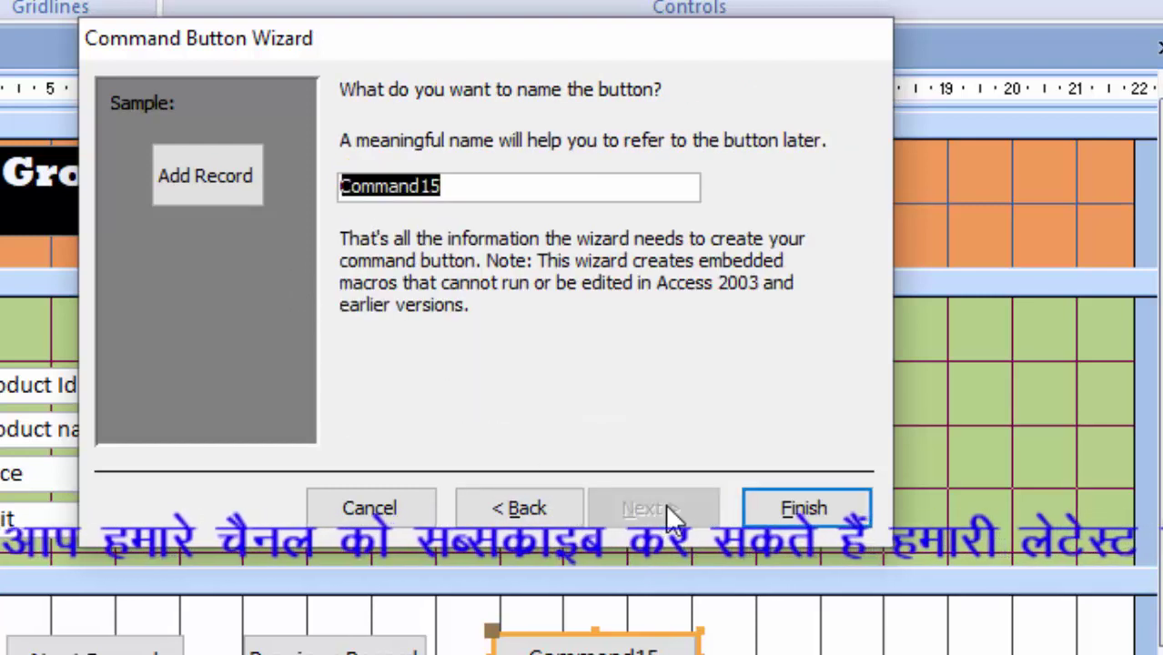
left_click(817, 524)
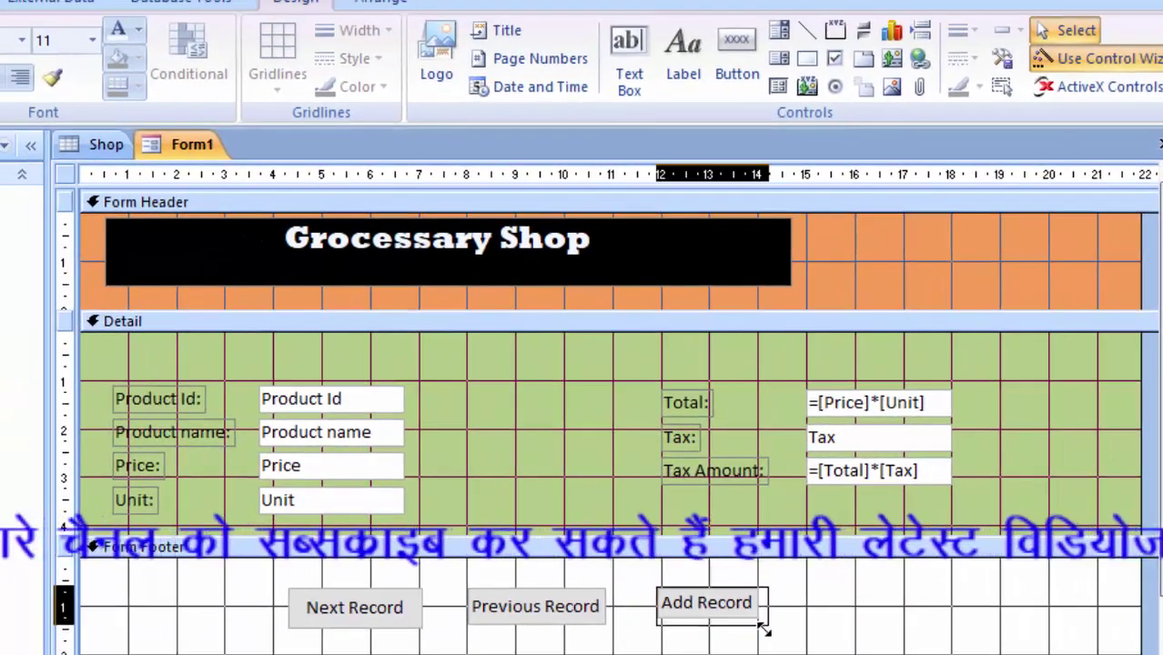
left_click_drag(759, 620, 770, 627)
left_click(814, 648)
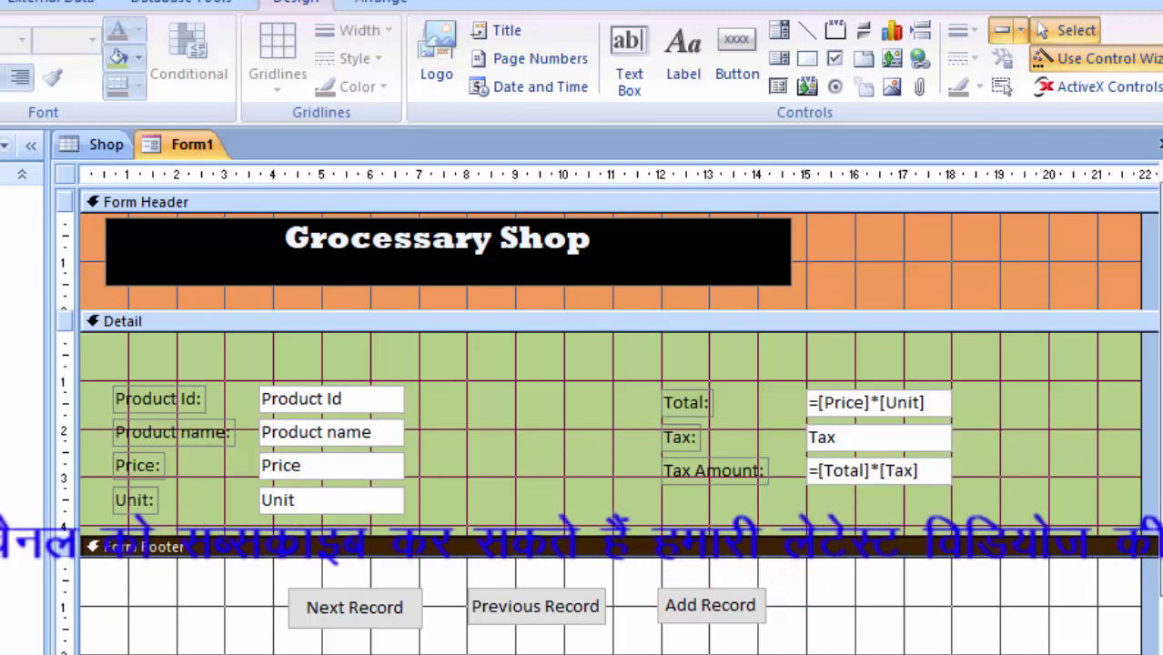
Step: Add a Record Operations Delete Record button with the text caption 'Delete Record'
left_click(737, 45)
left_click(722, 623)
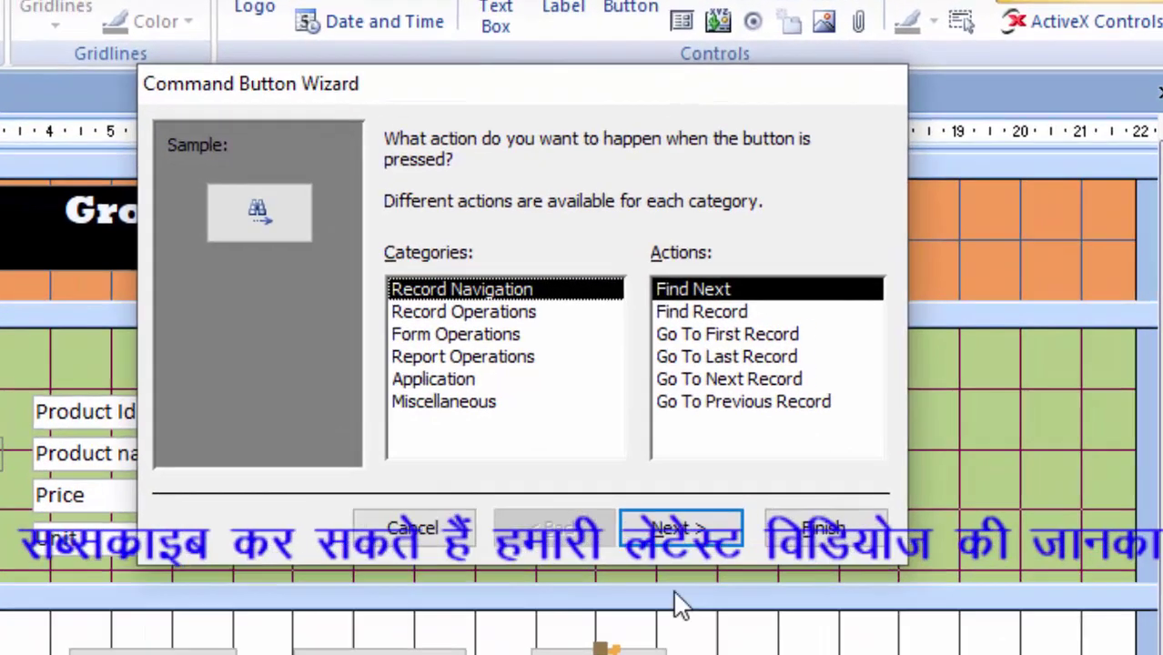
left_click(421, 309)
left_click(699, 312)
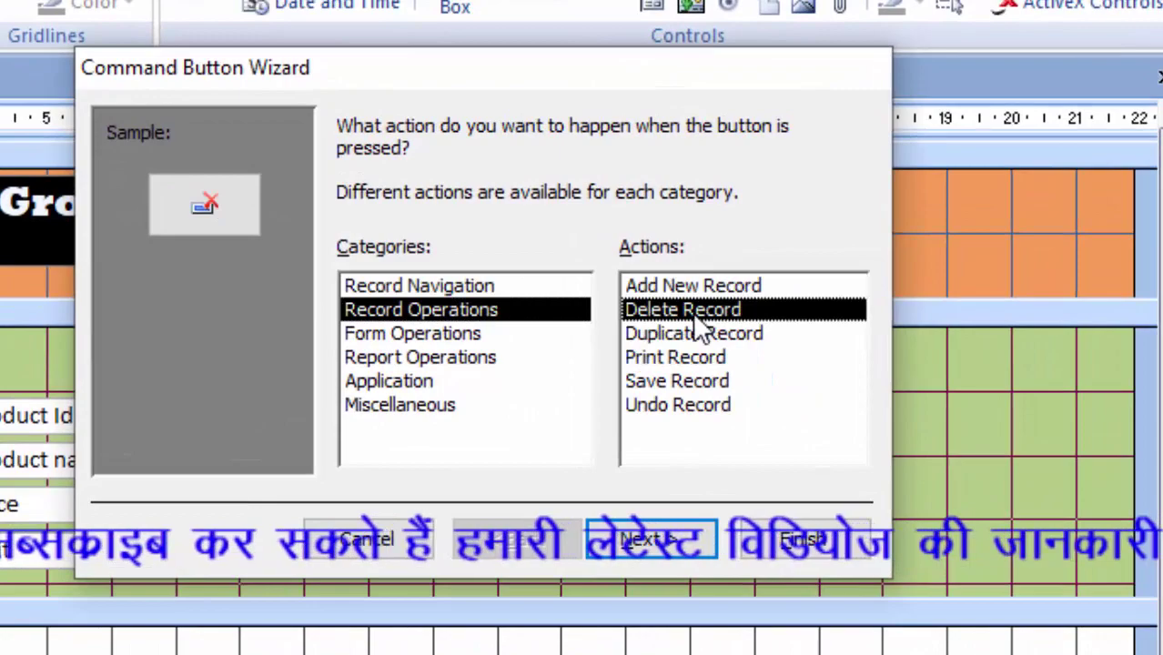
left_click(678, 541)
left_click(401, 264)
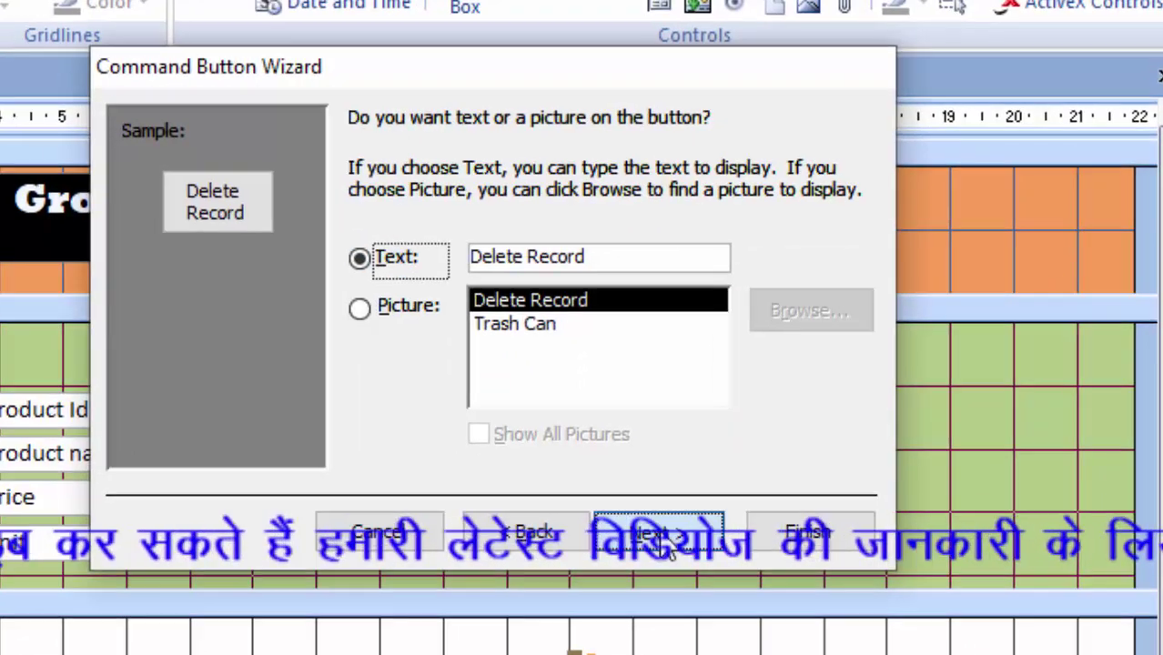
left_click(687, 541)
left_click(832, 482)
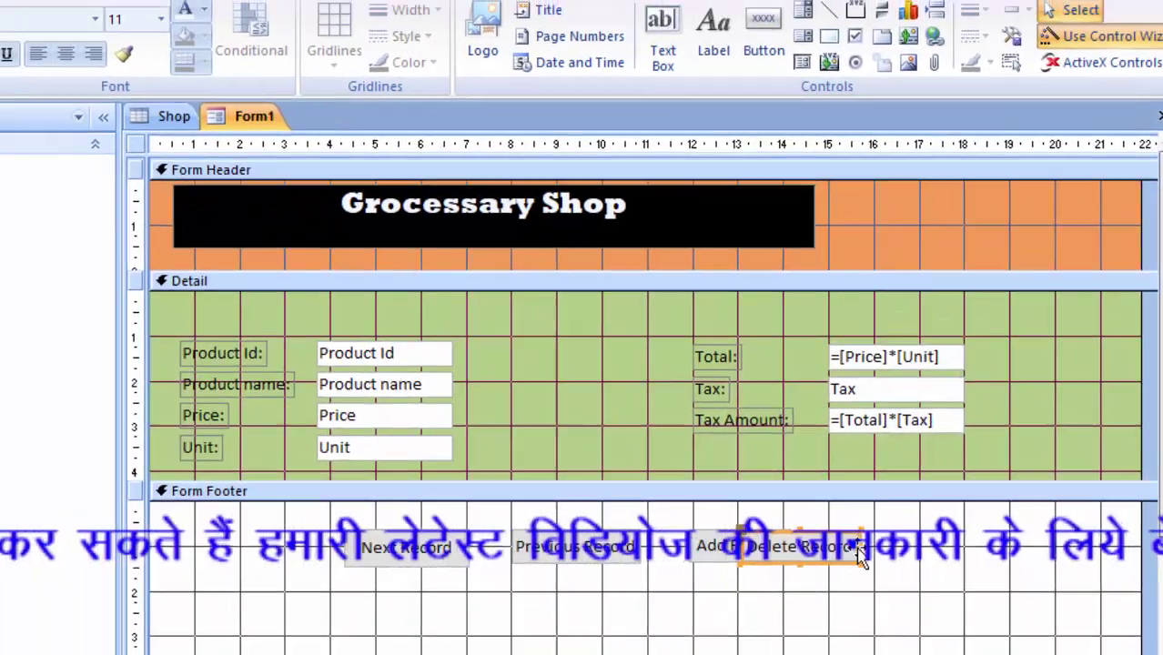
Step: Position the Delete Record button immediately right of Add Record
left_click_drag(864, 571, 980, 560)
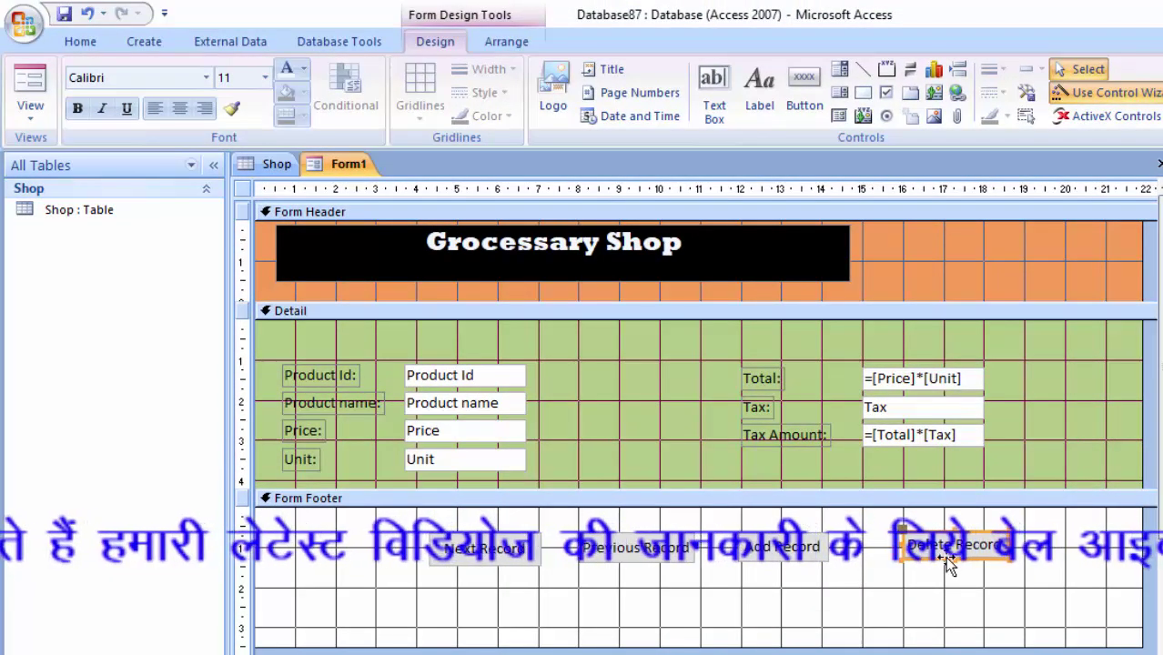
left_click(924, 561)
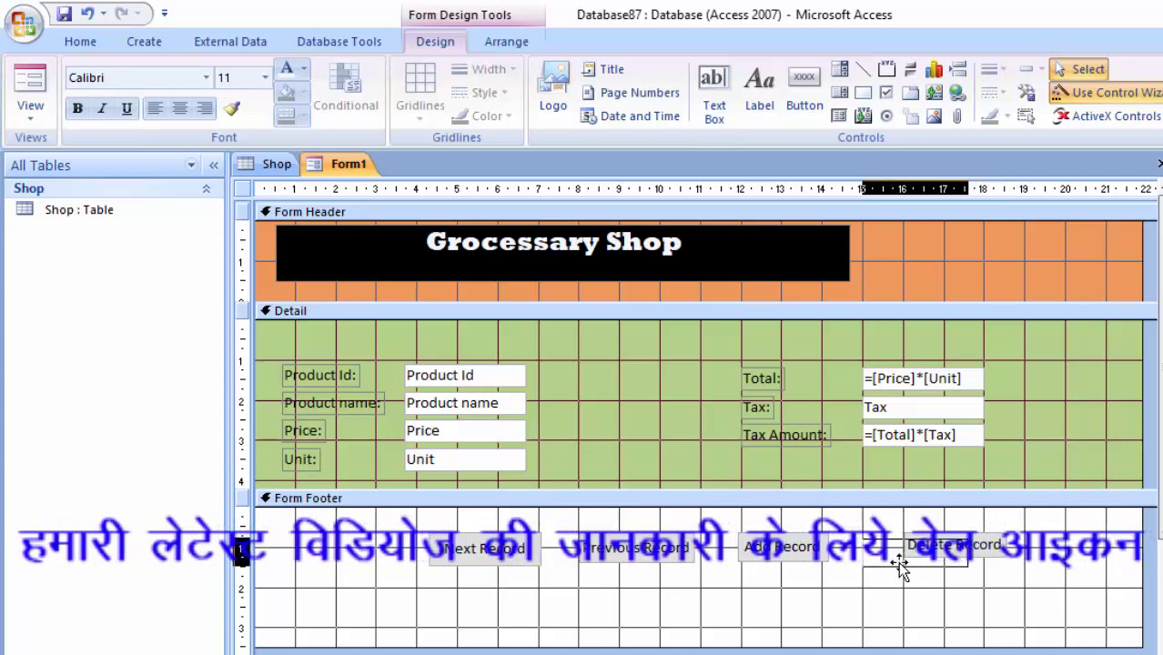
left_click_drag(924, 561, 901, 565)
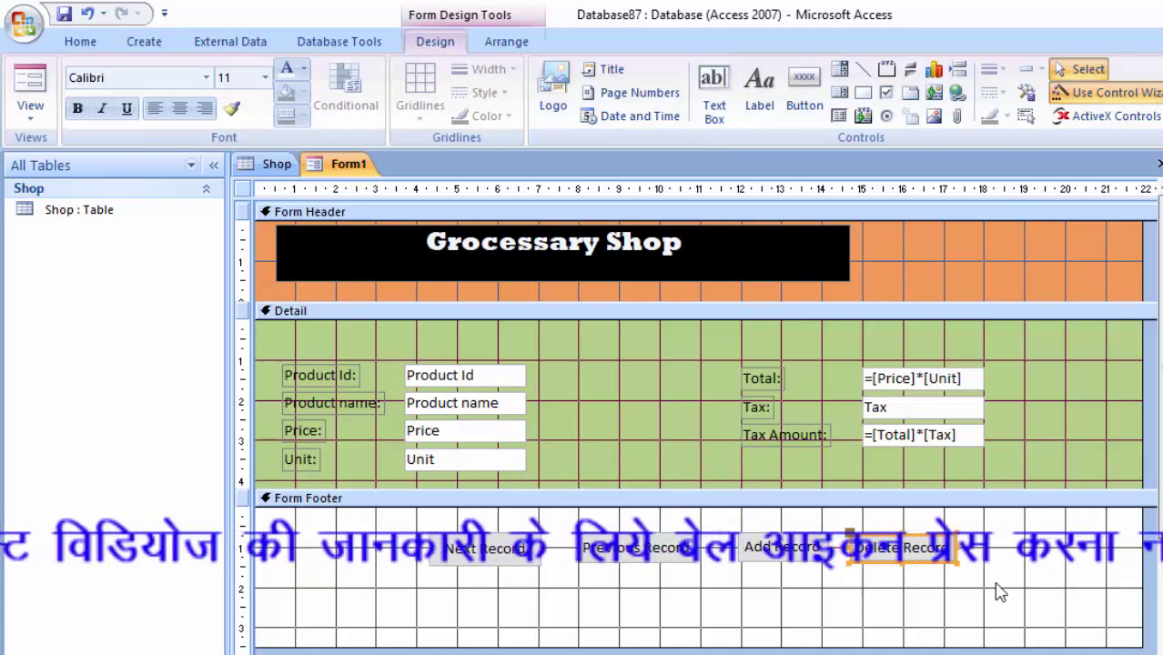
left_click(1009, 640)
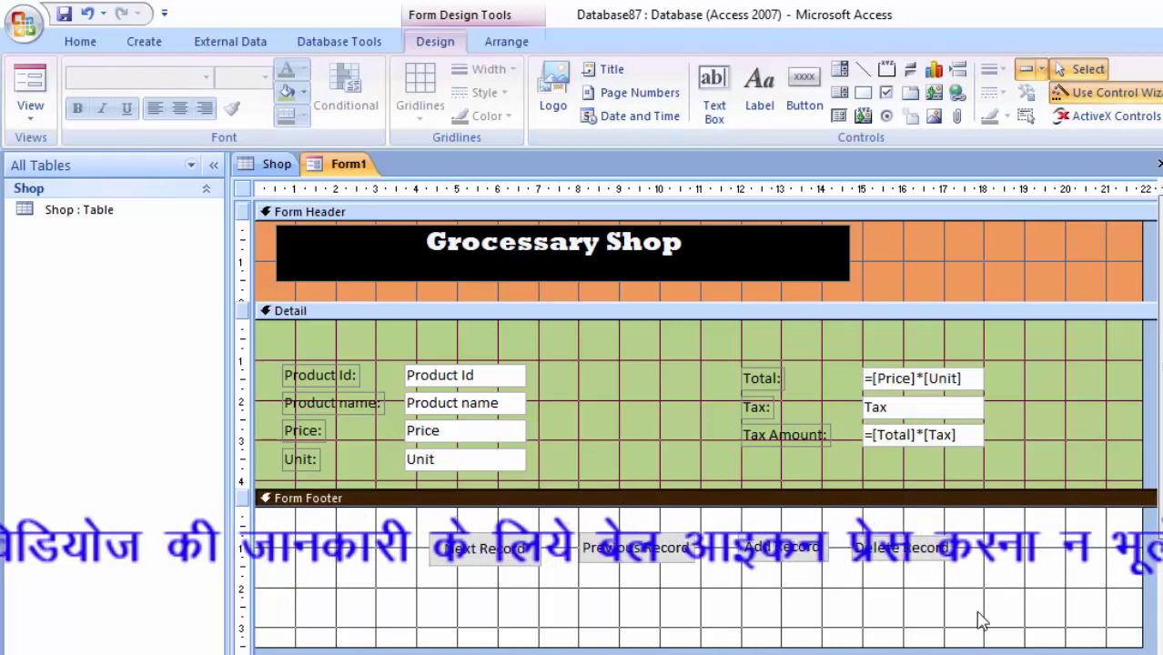
Step: Fill the form footer background with purple and shorten the footer section
left_click(304, 92)
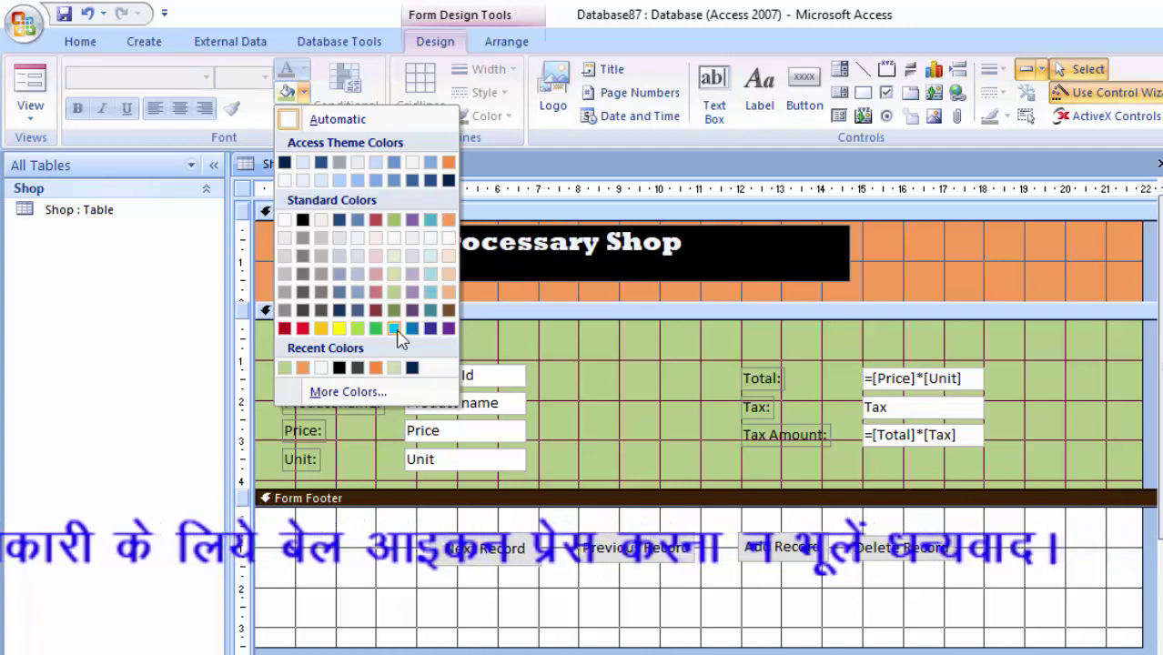
left_click(449, 328)
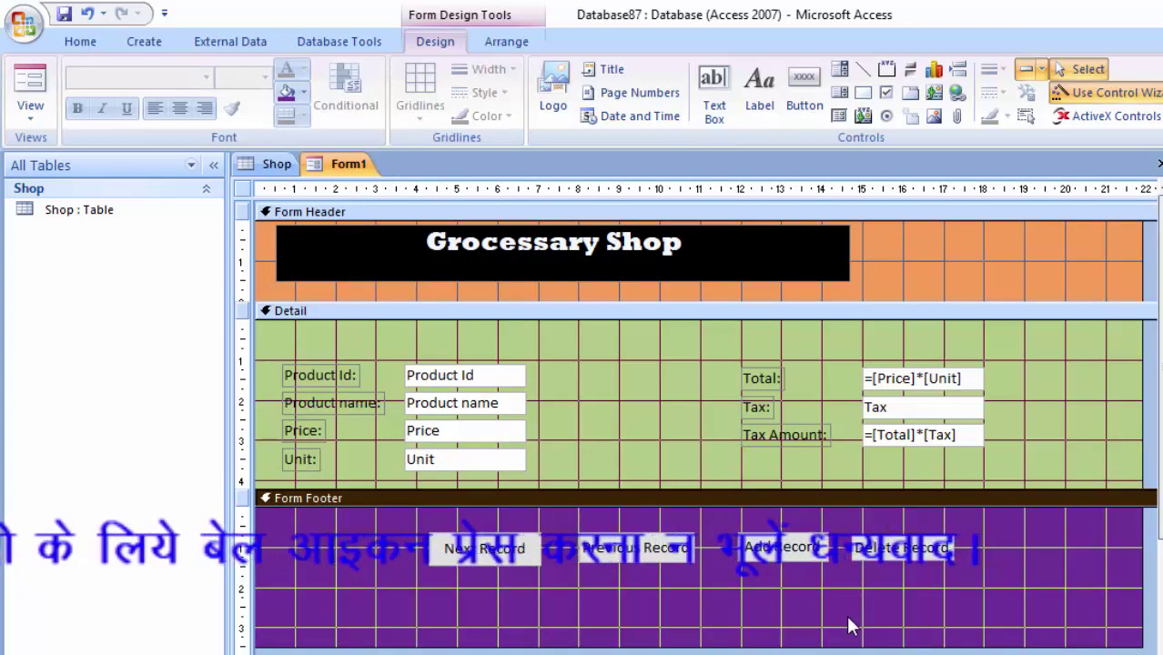
left_click_drag(675, 648, 670, 590)
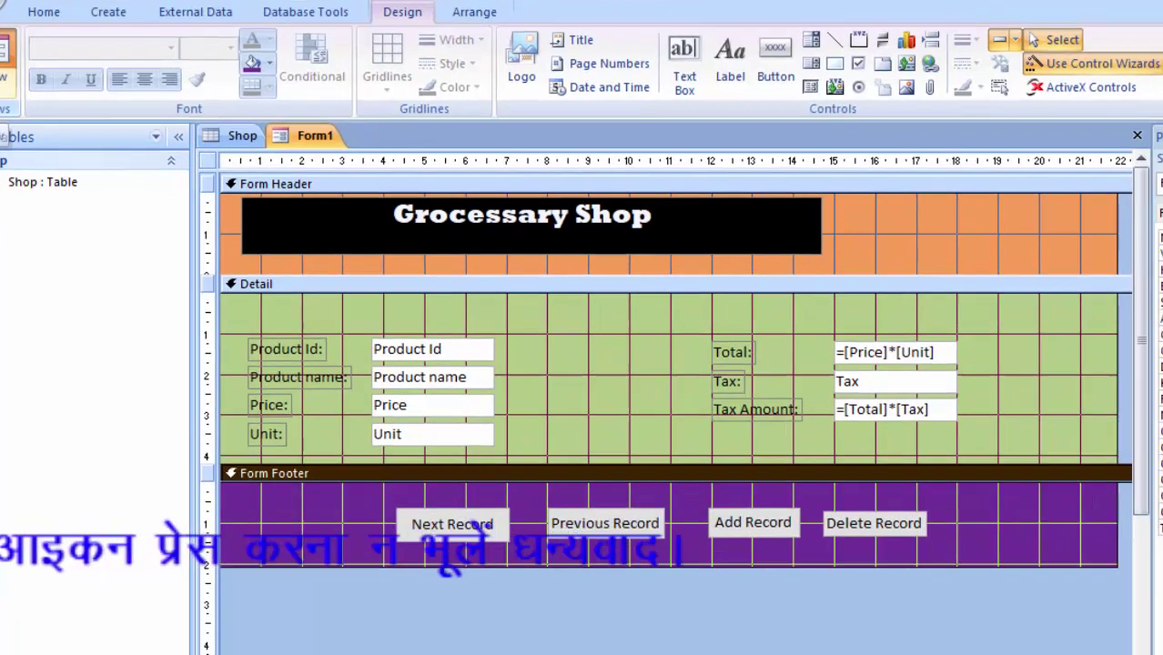
Step: Switch Form1 to Form View and start typing 'Keyboard' as the first product name
left_click(25, 89)
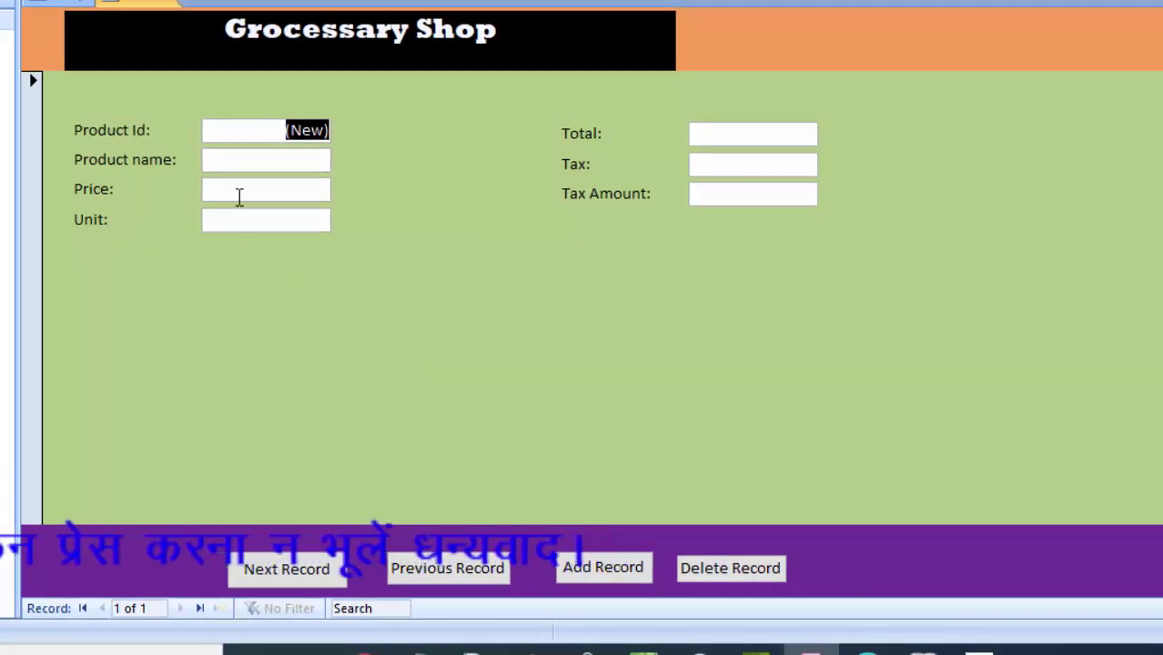
left_click(254, 169)
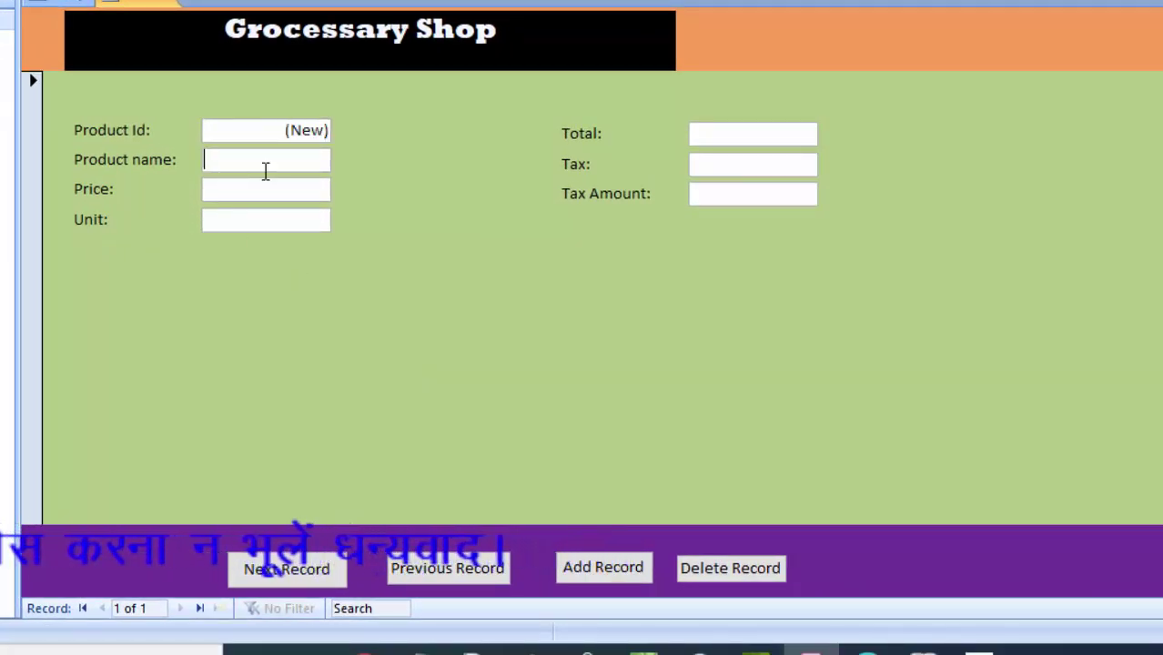
type("Keyboard")
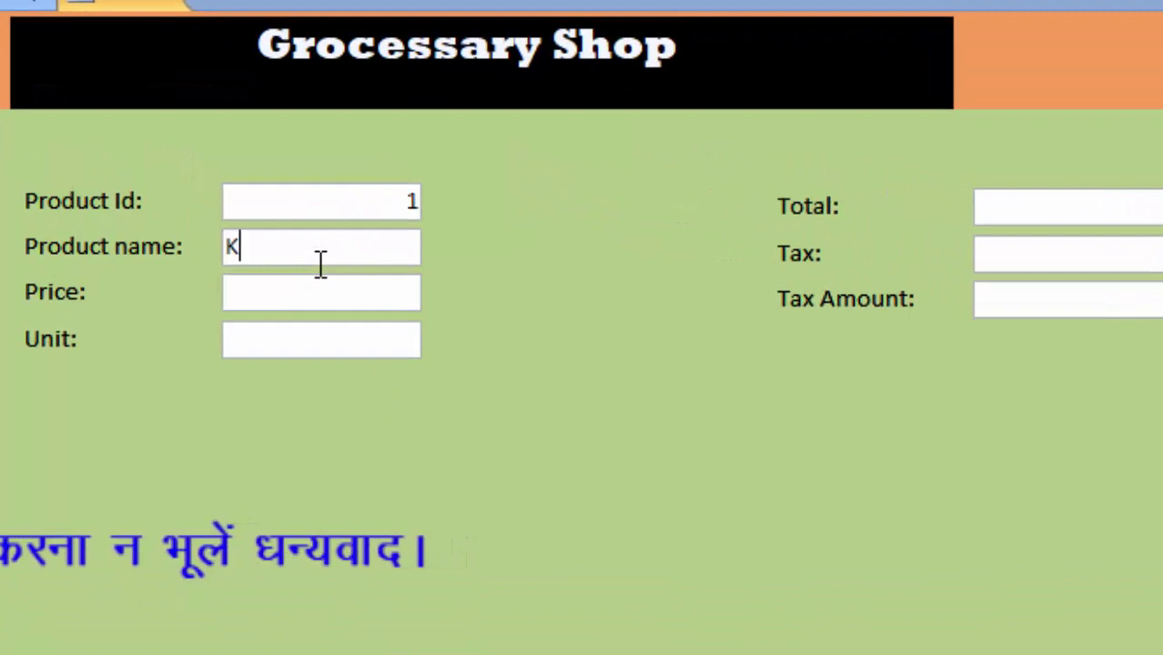